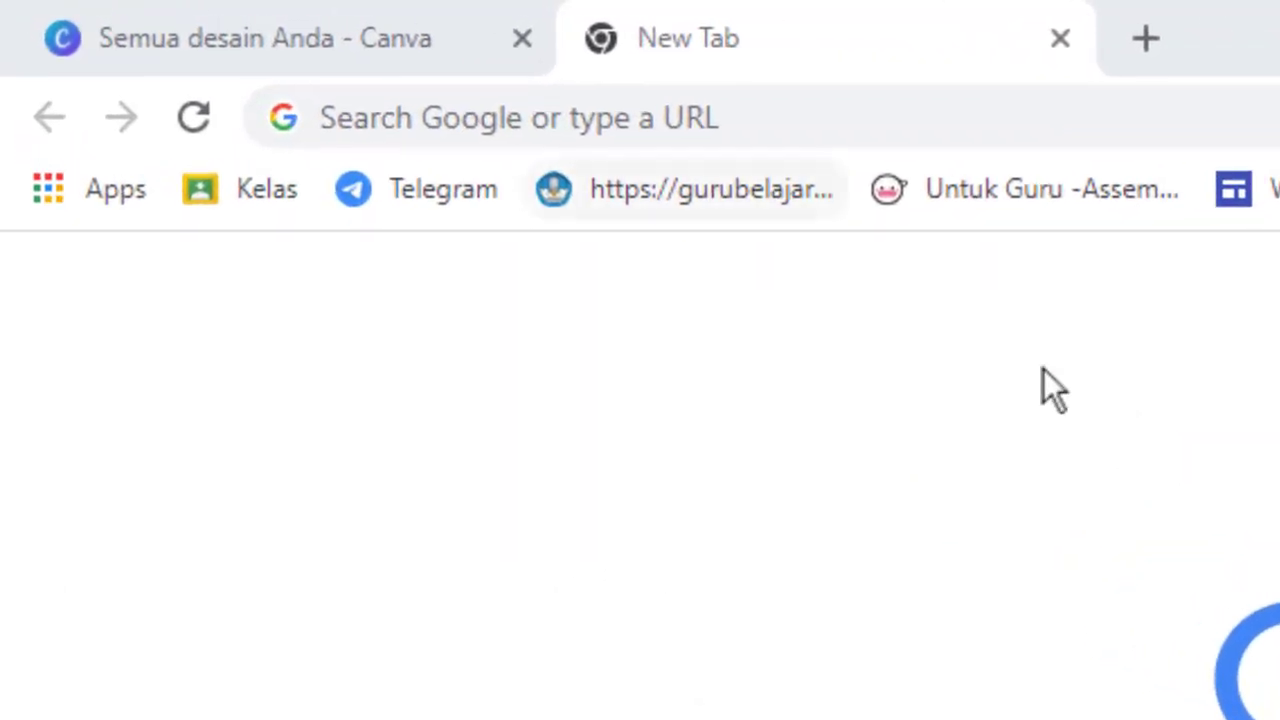
- Open the website liveworksheets.com in the empty browser tab
left_click(595, 120)
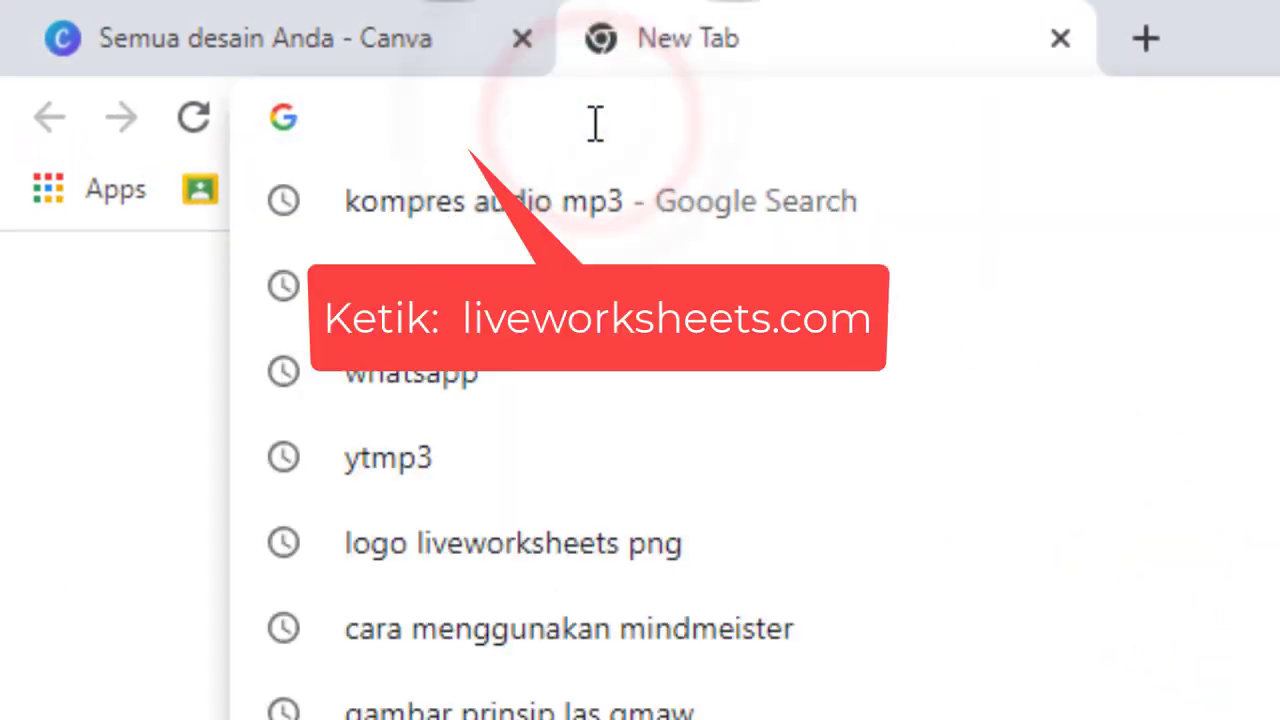
type("liv")
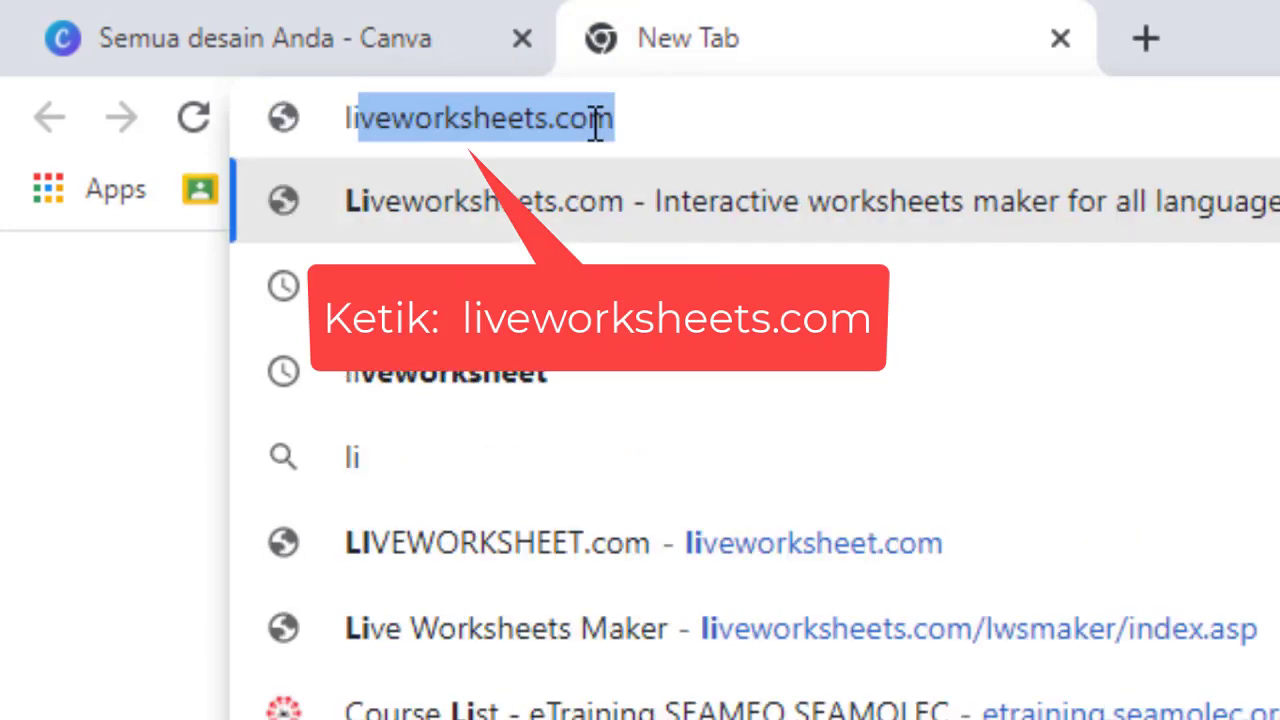
type("eworksheets.com")
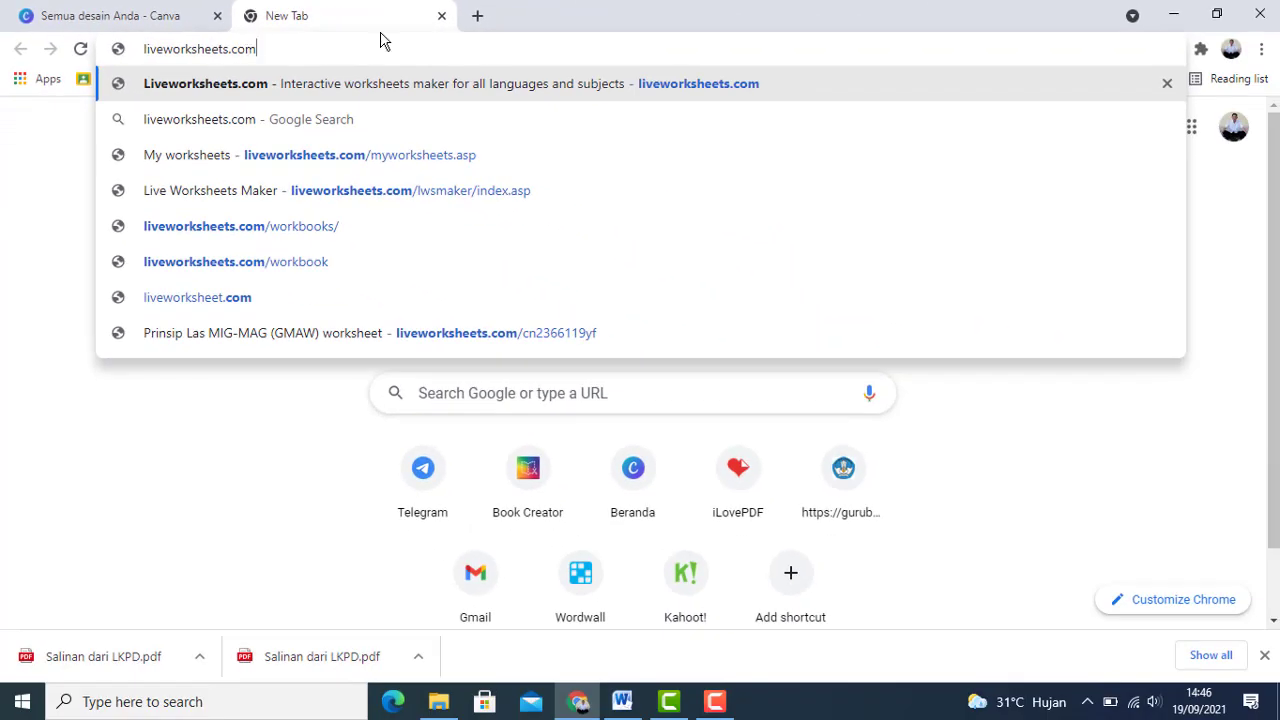
key("Return")
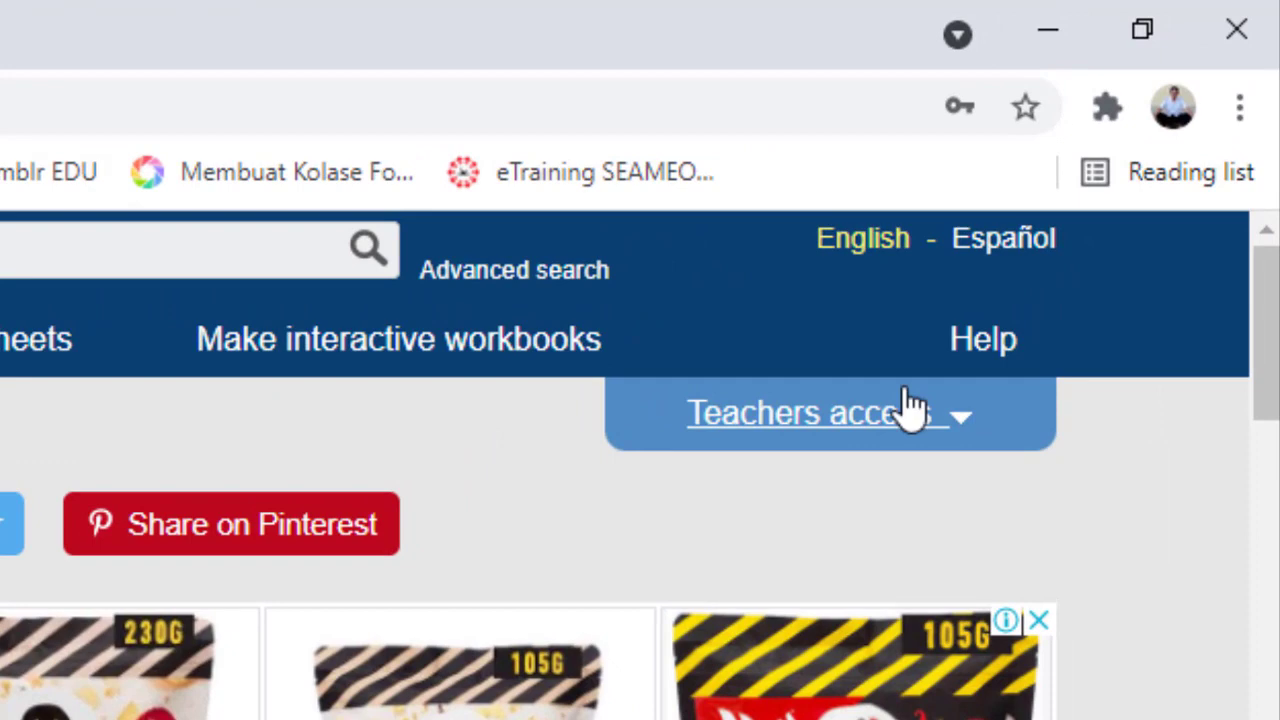
- Log in through the teachers access form with the saved username and password
left_click(820, 434)
left_click(825, 425)
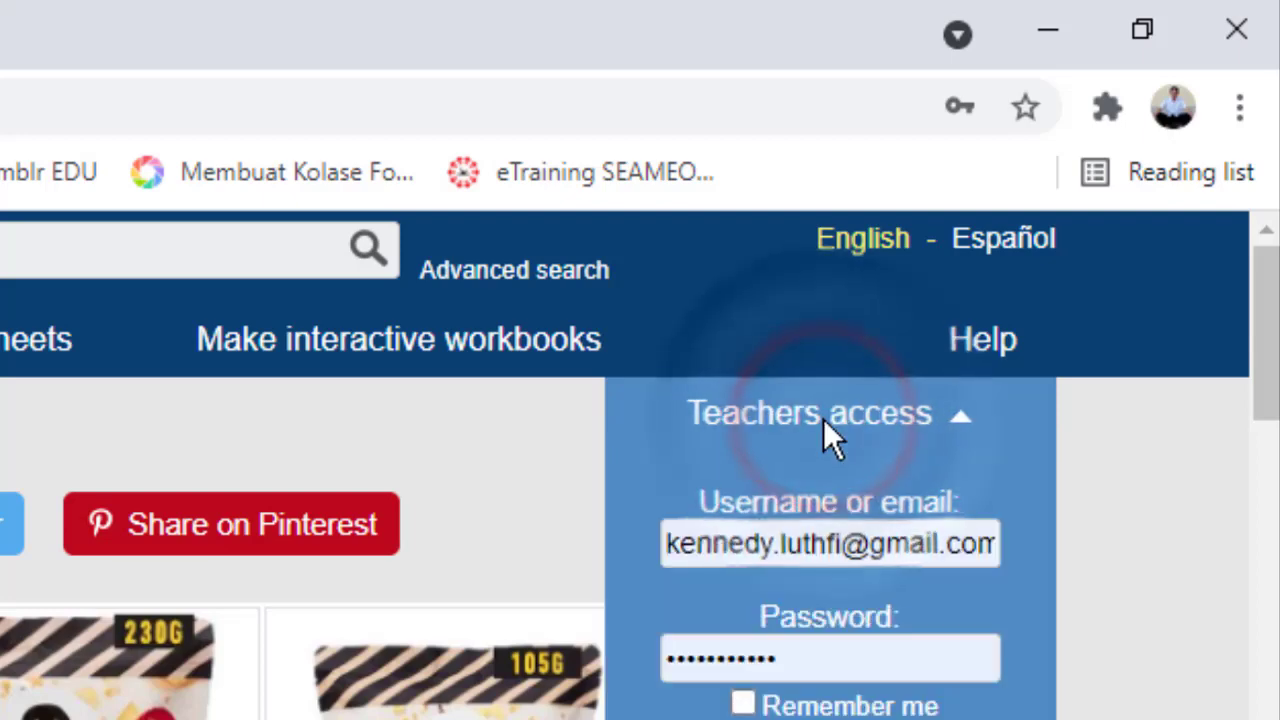
left_click(965, 418)
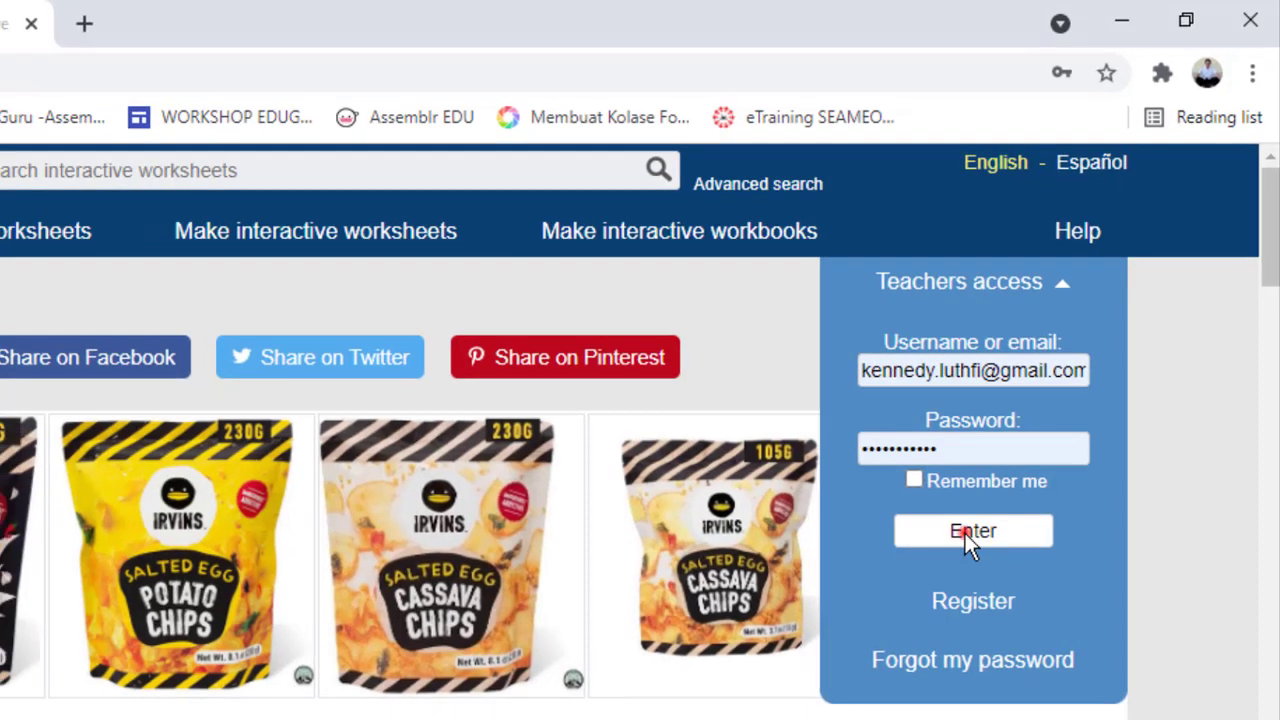
left_click(957, 547)
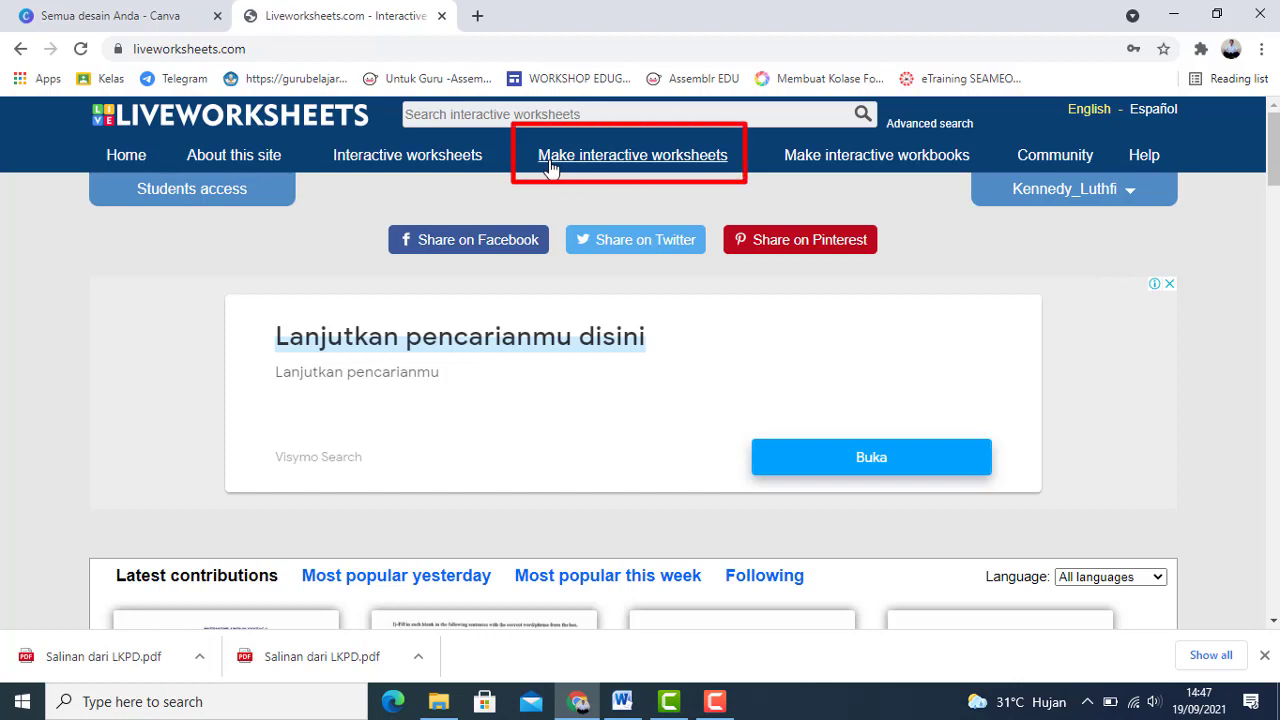
- Start making an interactive worksheet and upload Salinan dari LKPD.pdf from the Downloads folder as its source
left_click(632, 160)
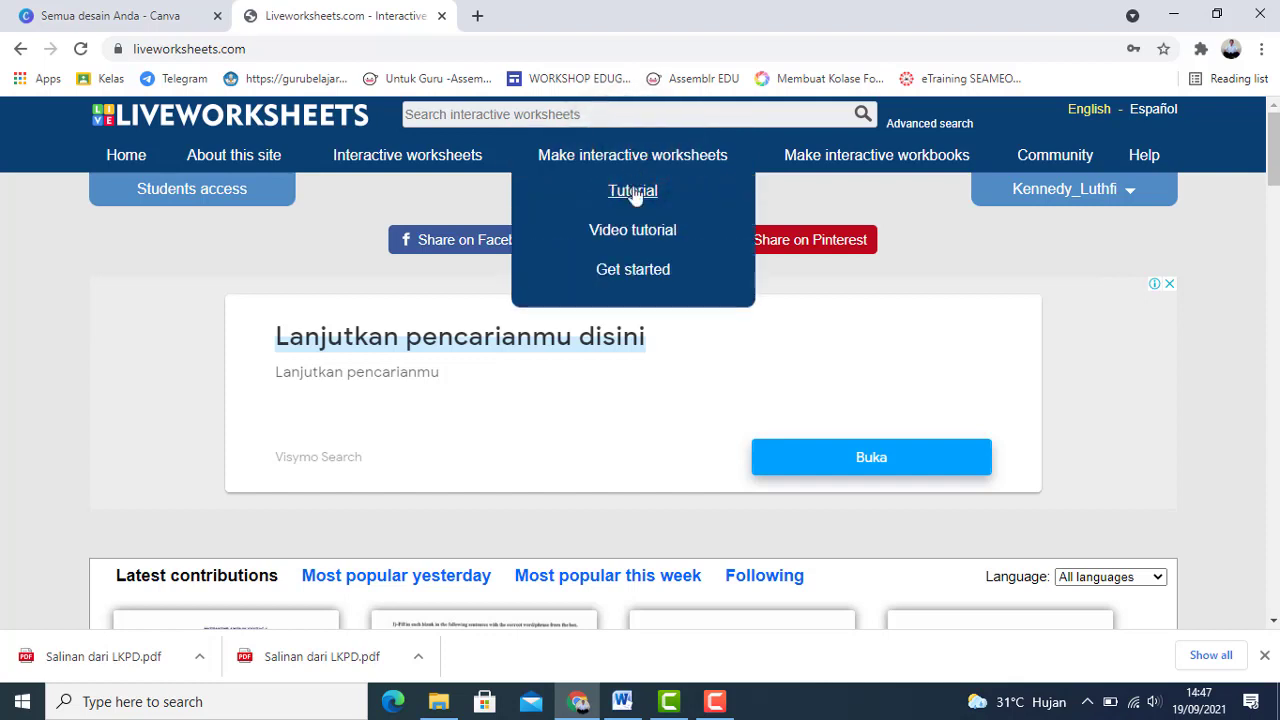
left_click(638, 278)
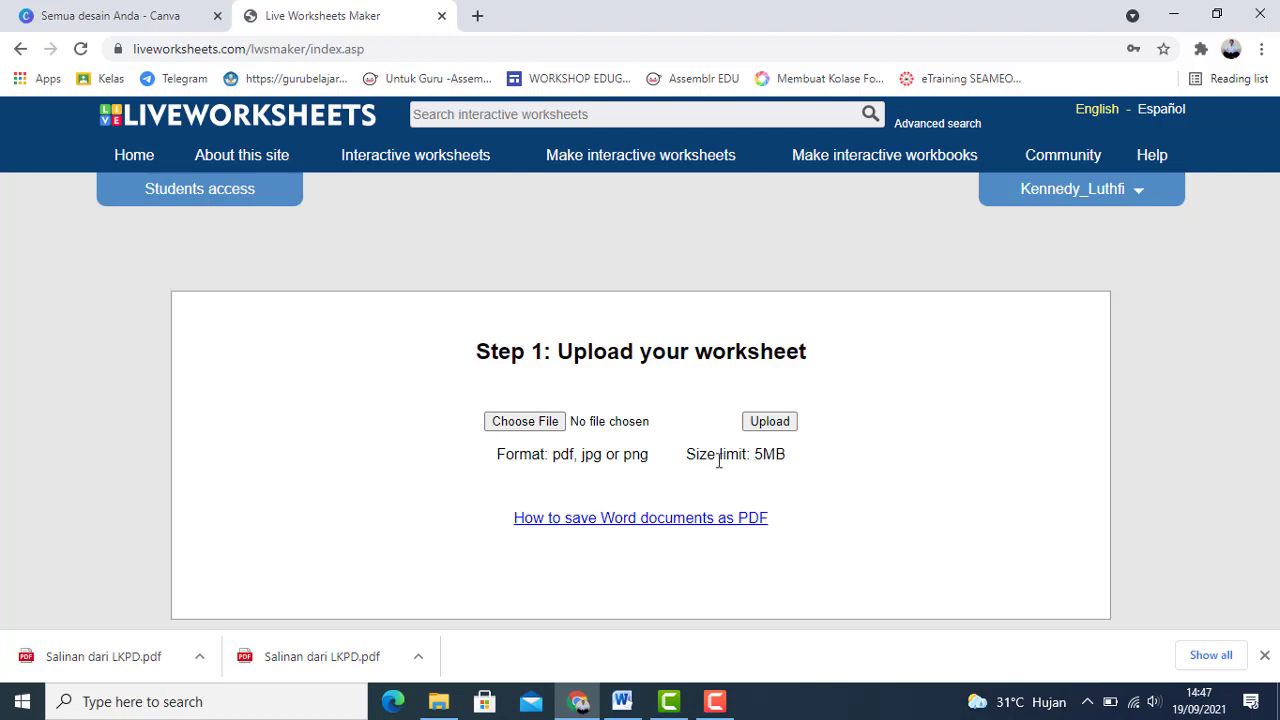
left_click(519, 422)
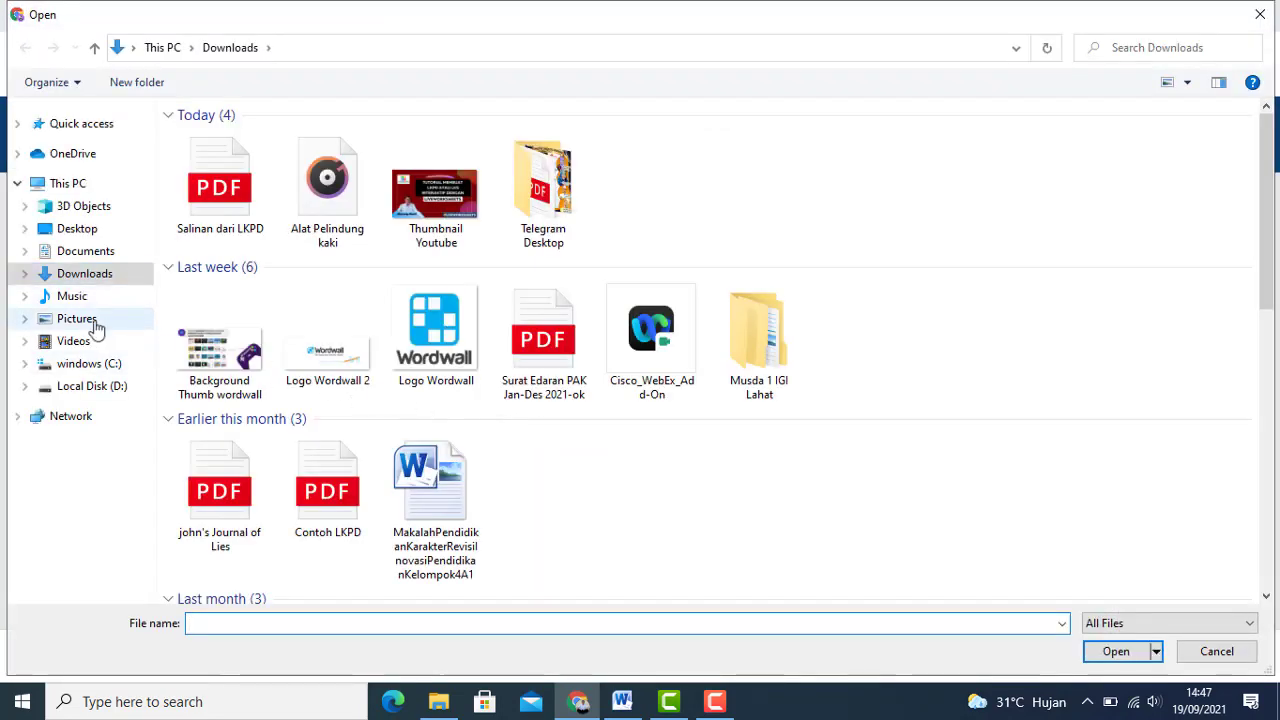
left_click(87, 318)
left_click(88, 276)
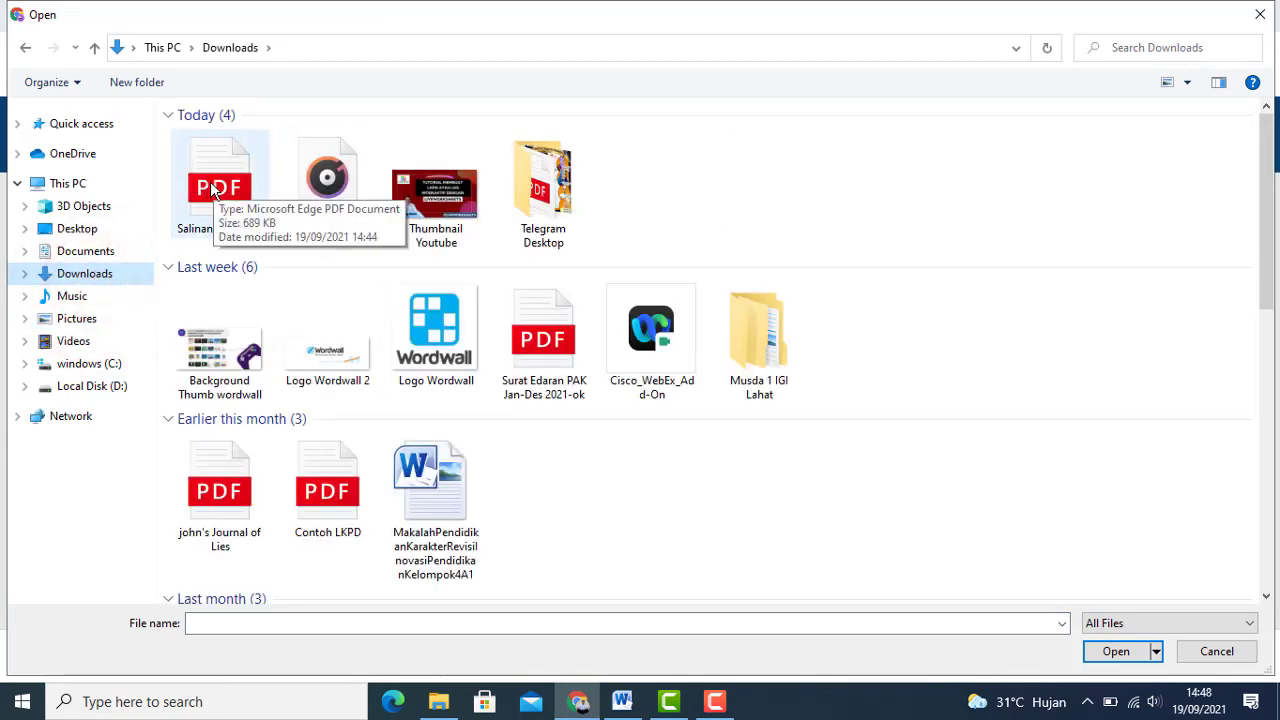
left_click(212, 188)
left_click(1118, 651)
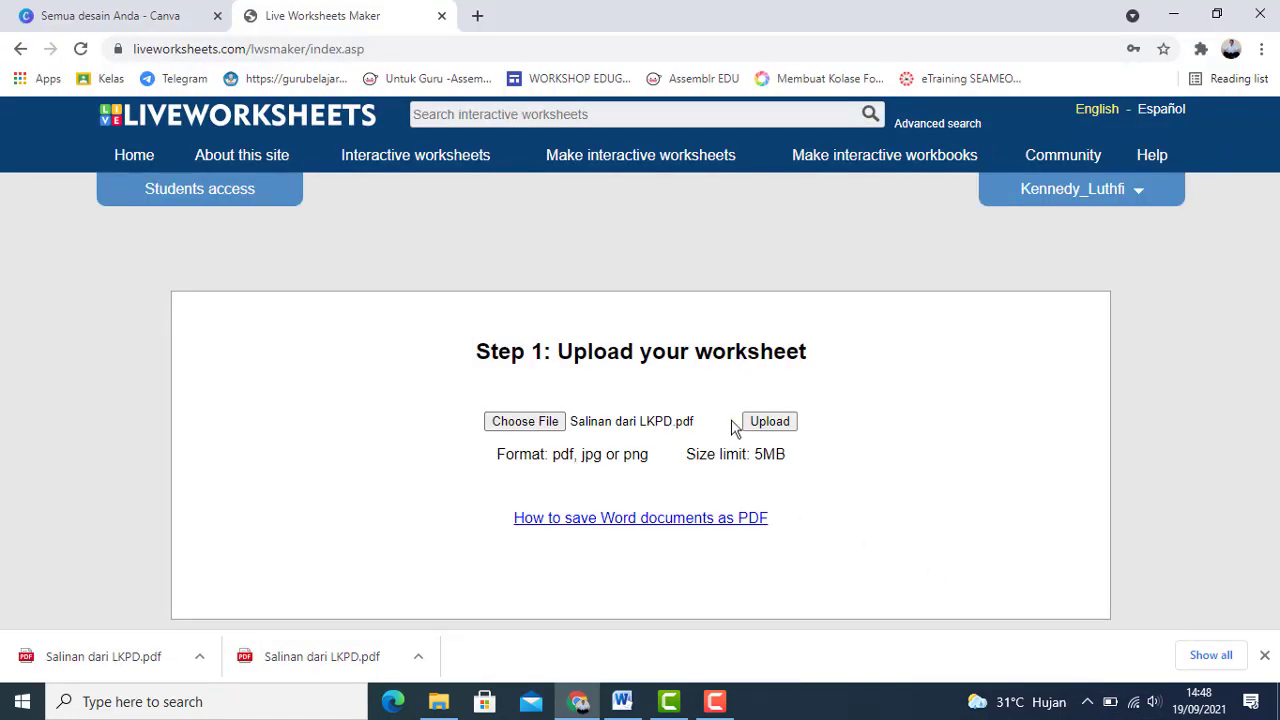
left_click(762, 425)
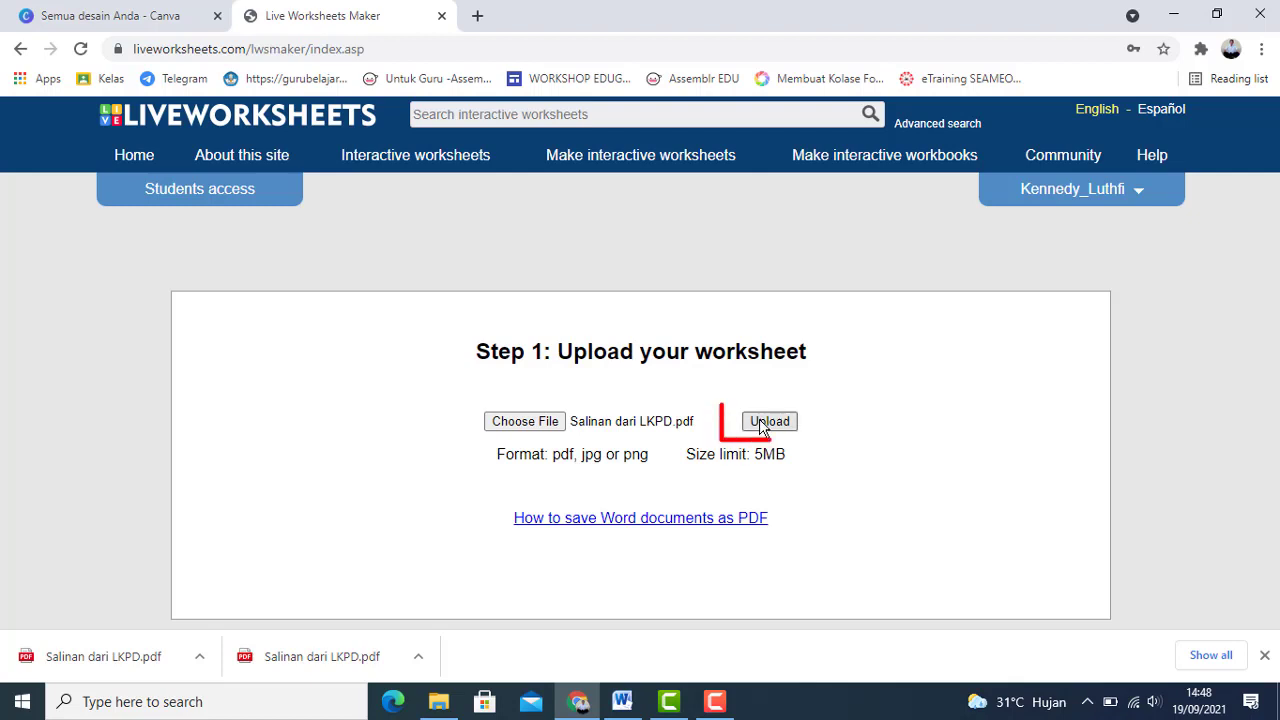
left_click(765, 422)
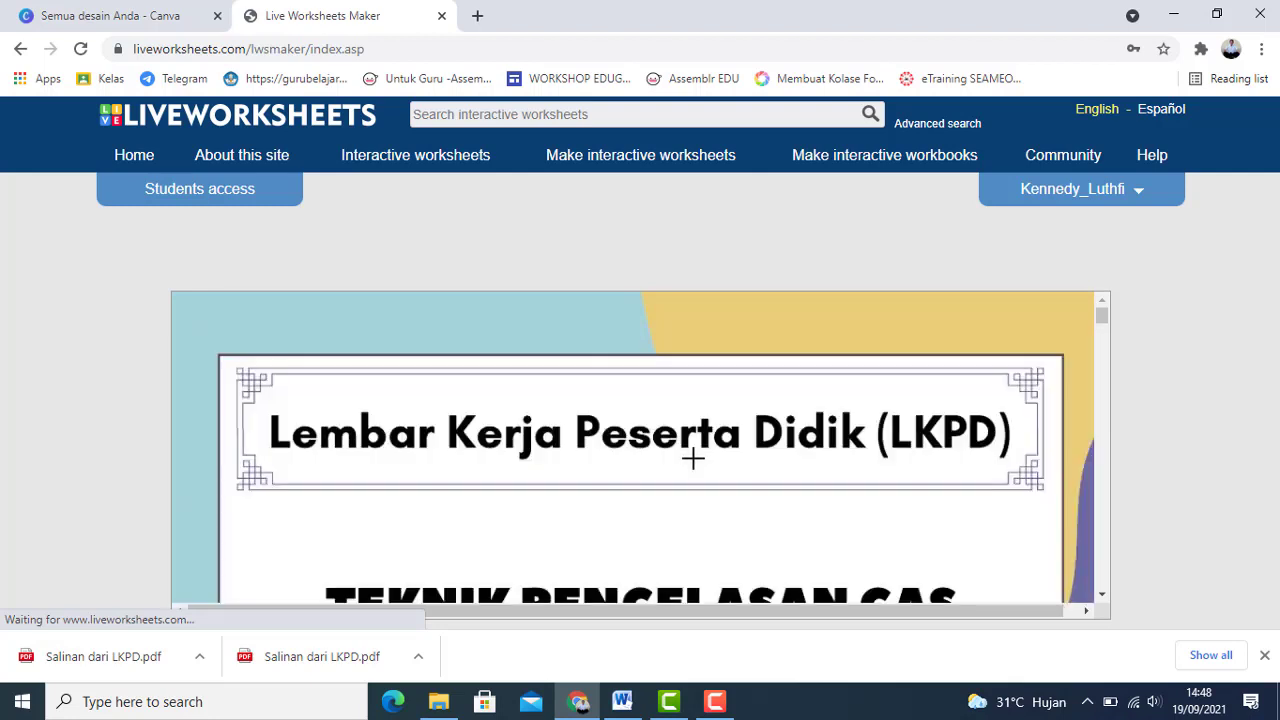
- Look through the uploaded worksheet's cover page and close the browser's bar of downloaded files
scroll(693, 458, "down", 4)
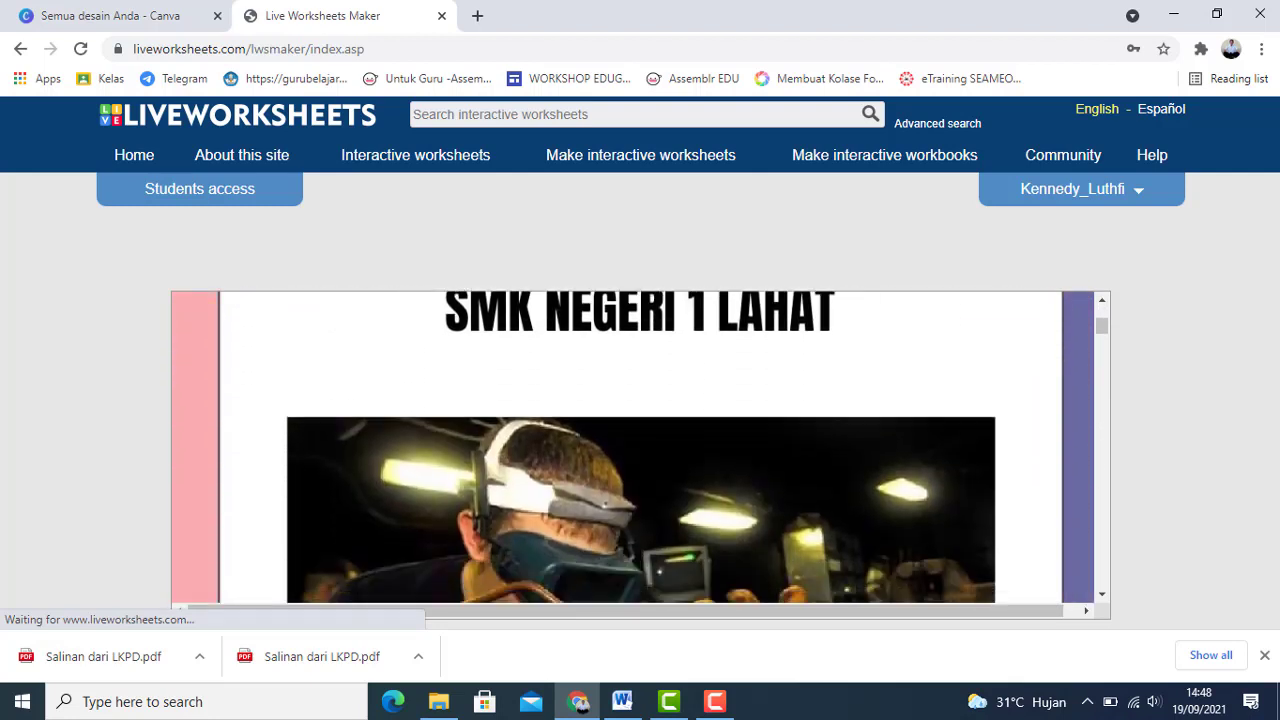
scroll(693, 458, "down", 5)
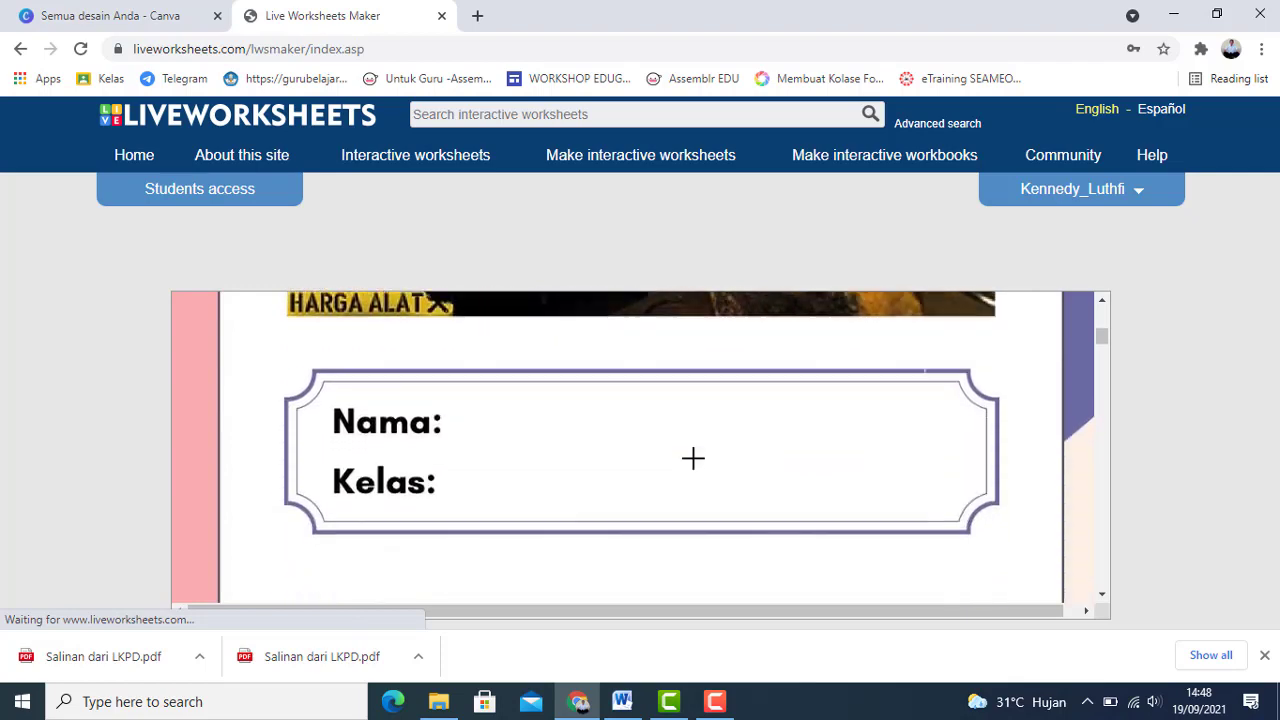
scroll(693, 458, "up", 8)
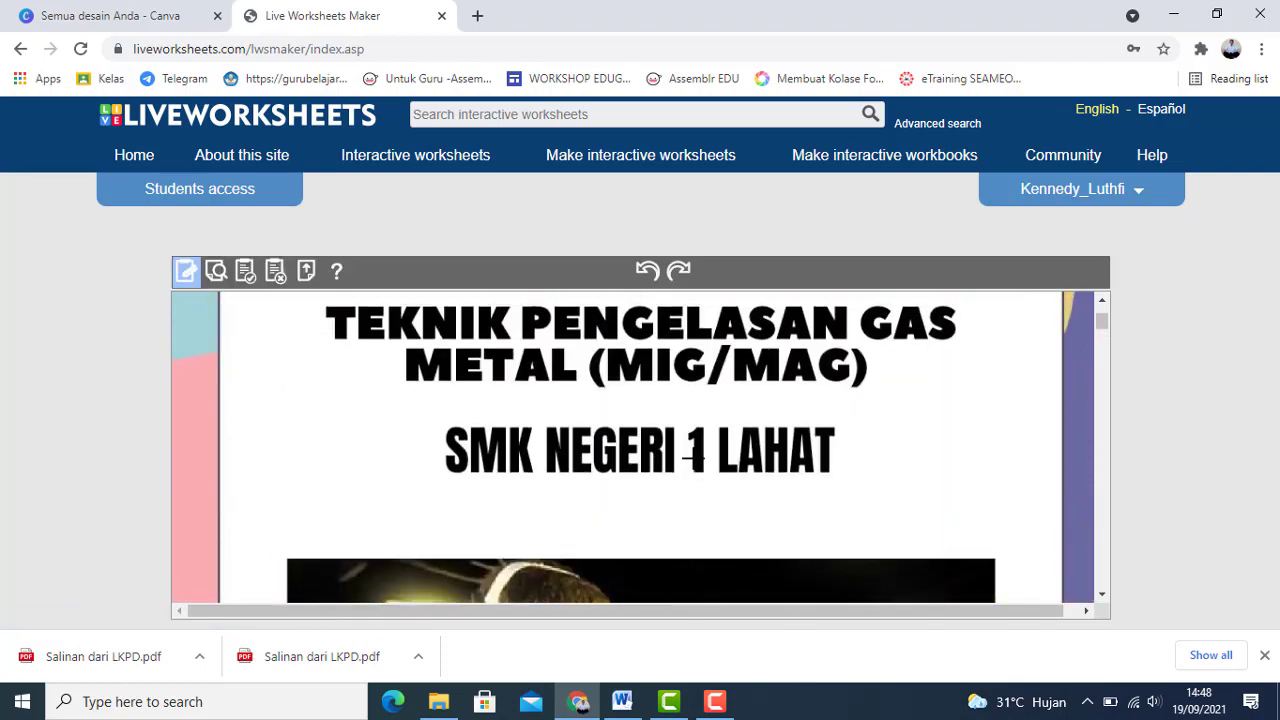
scroll(693, 458, "down", 3)
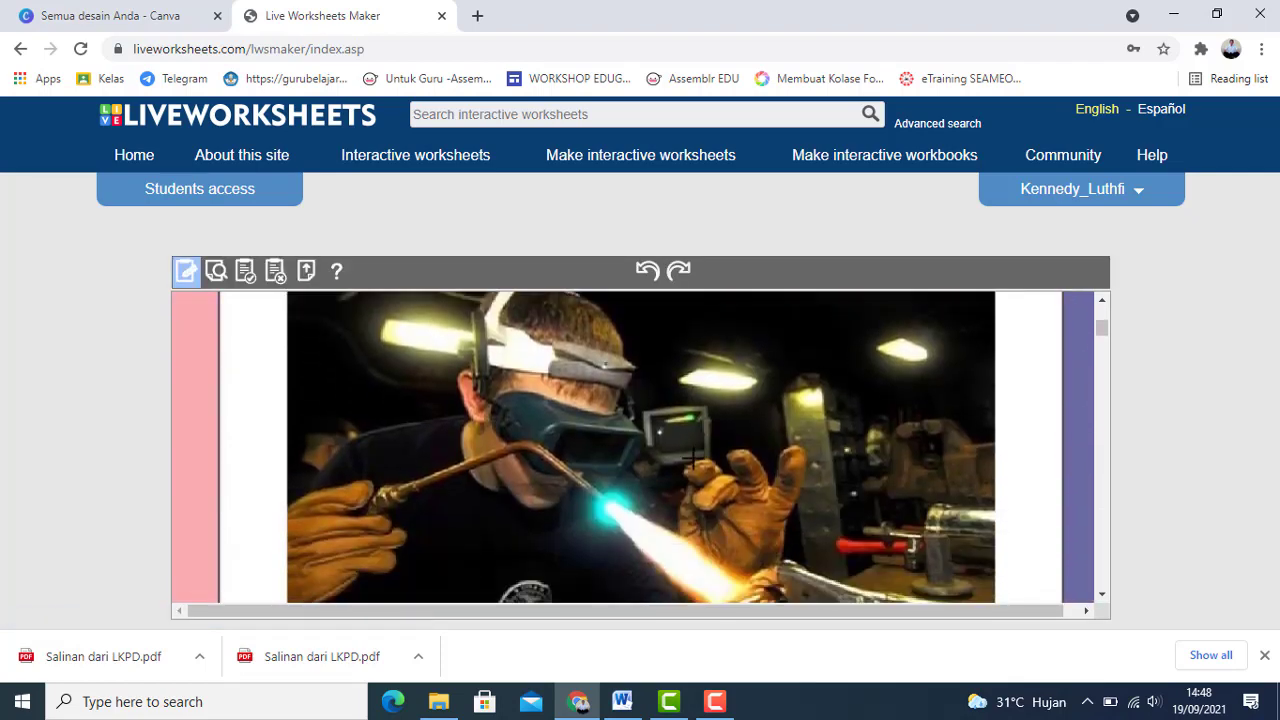
scroll(693, 458, "down", 2)
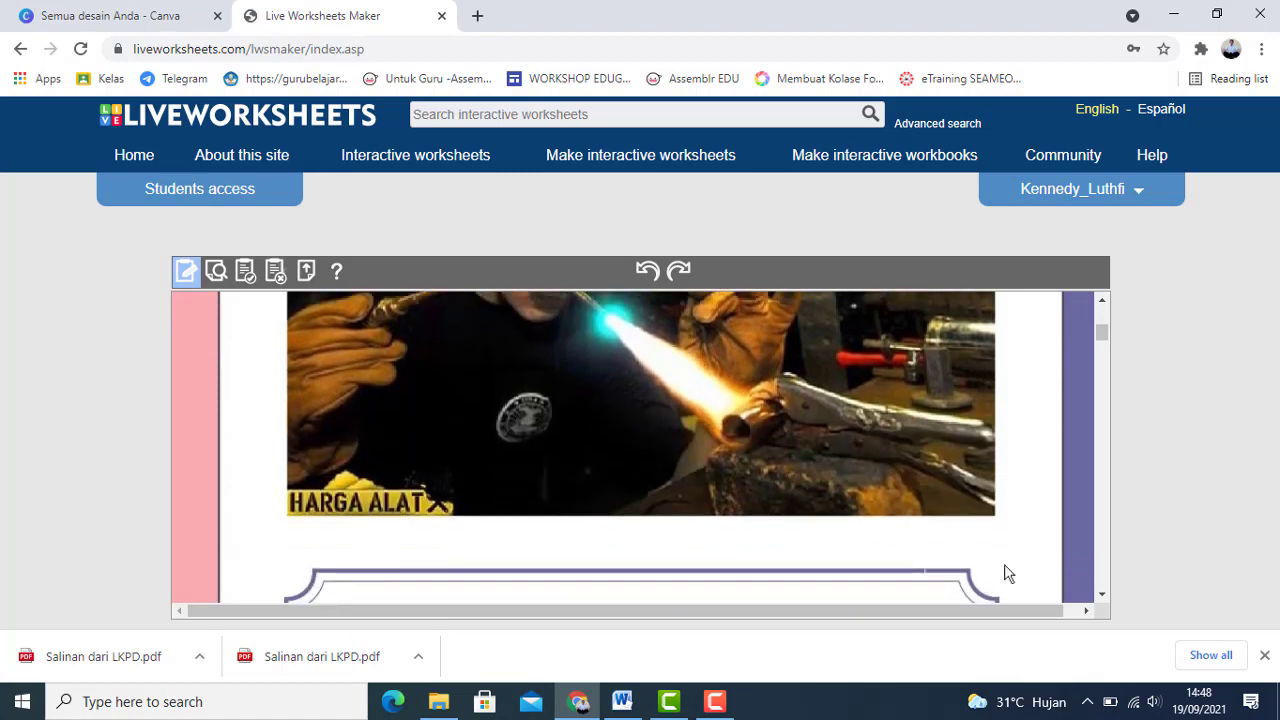
left_click(1265, 660)
scroll(564, 403, "up", 3)
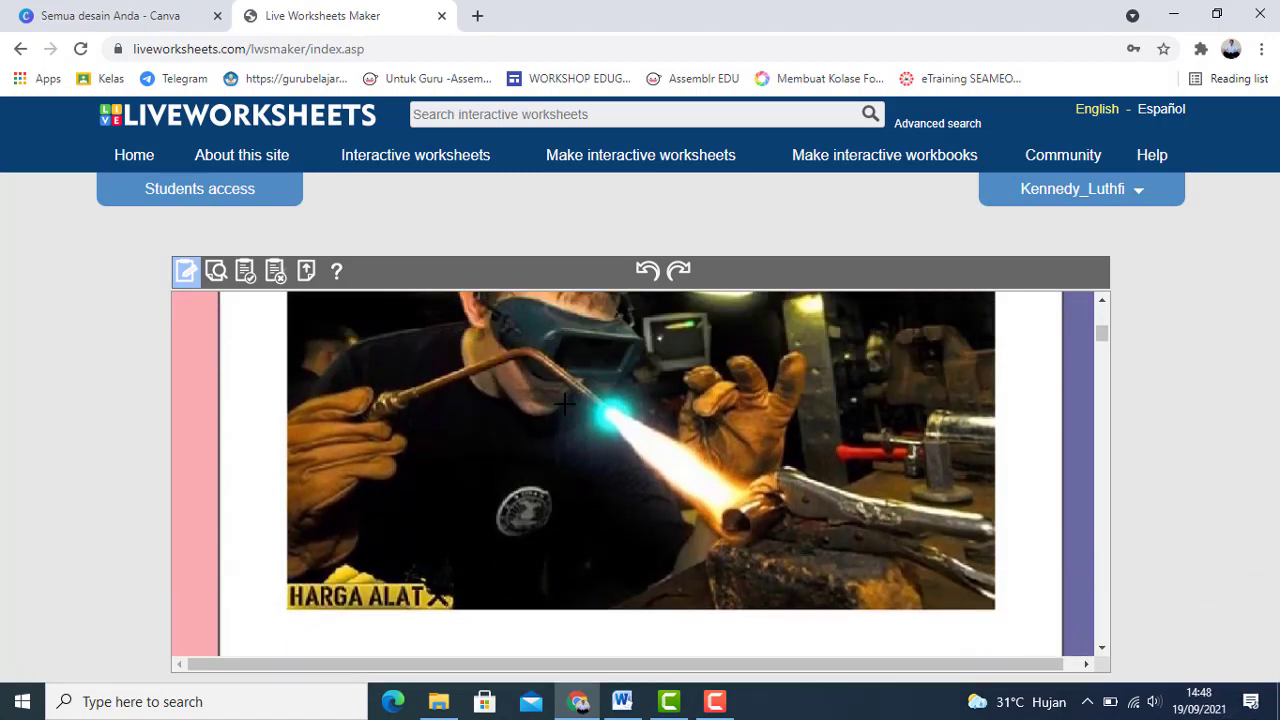
- Draw one answer box beside Nama and another of similar width beside Kelas on the cover page
scroll(564, 403, "down", 5)
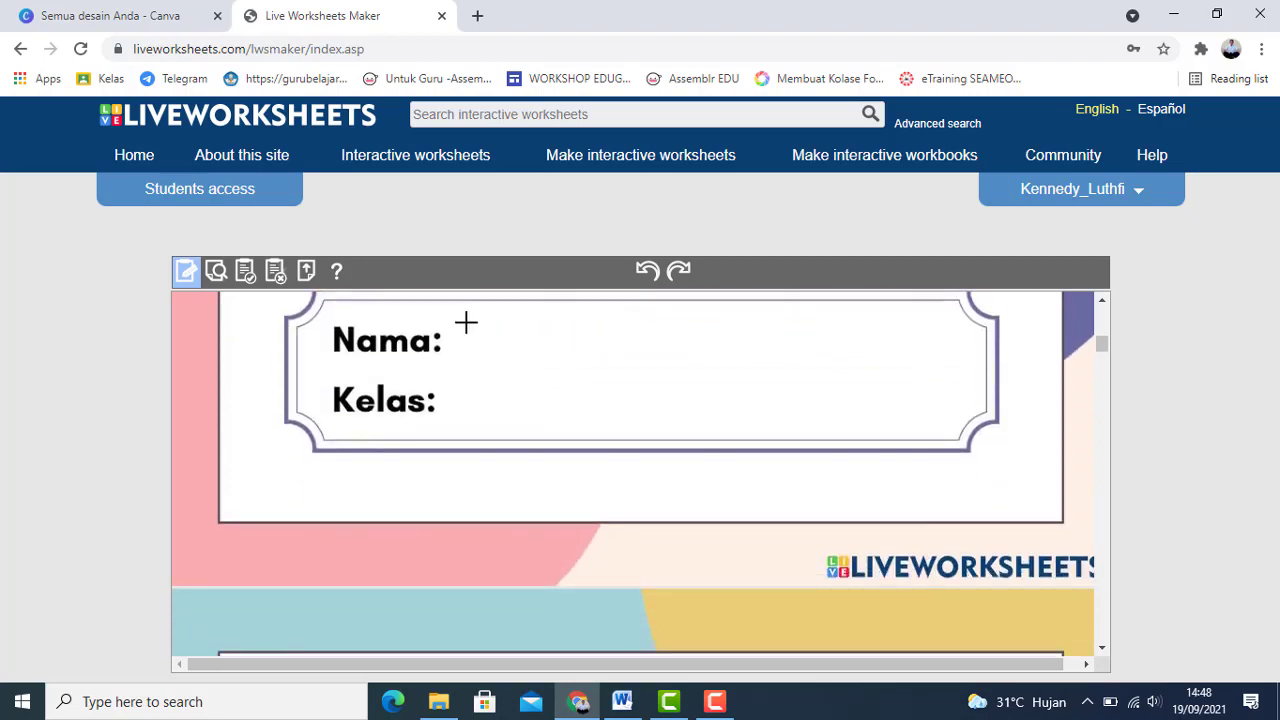
mouse_move(466, 322)
left_mouse_down()
mouse_move(474, 362)
mouse_move(826, 361)
left_mouse_up()
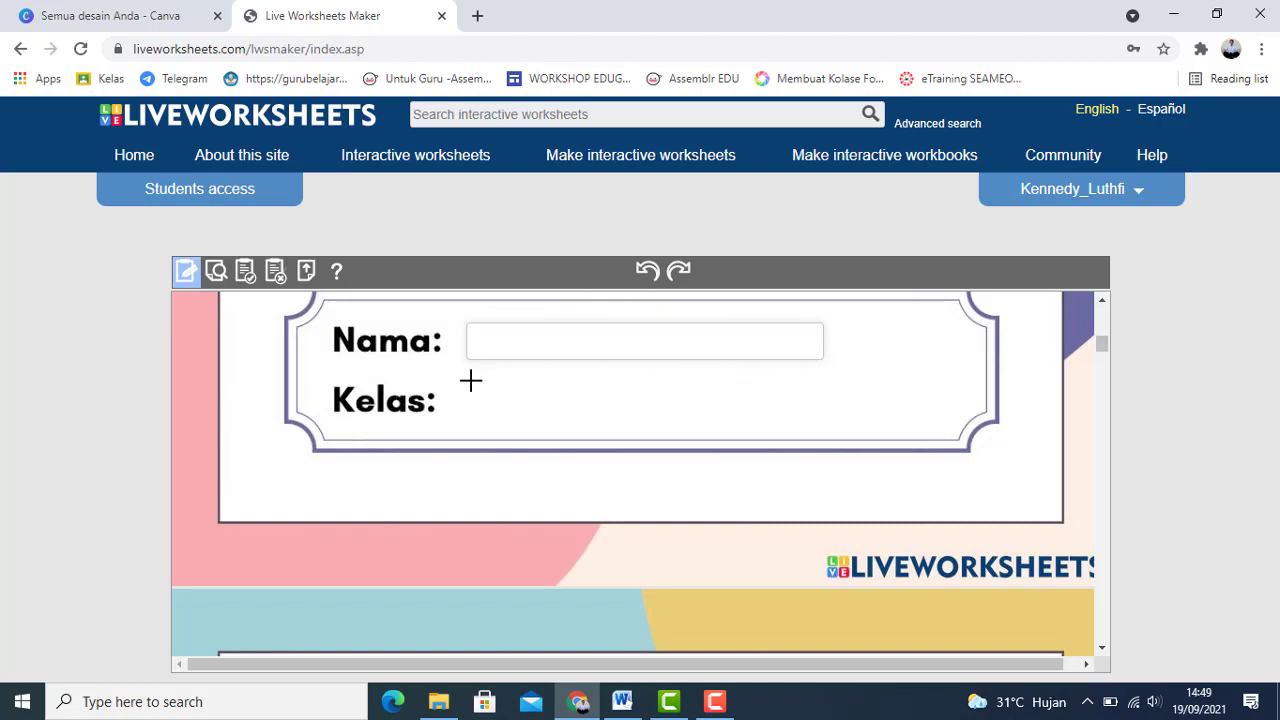
mouse_move(471, 380)
left_mouse_down()
mouse_move(489, 417)
mouse_move(829, 423)
left_mouse_up()
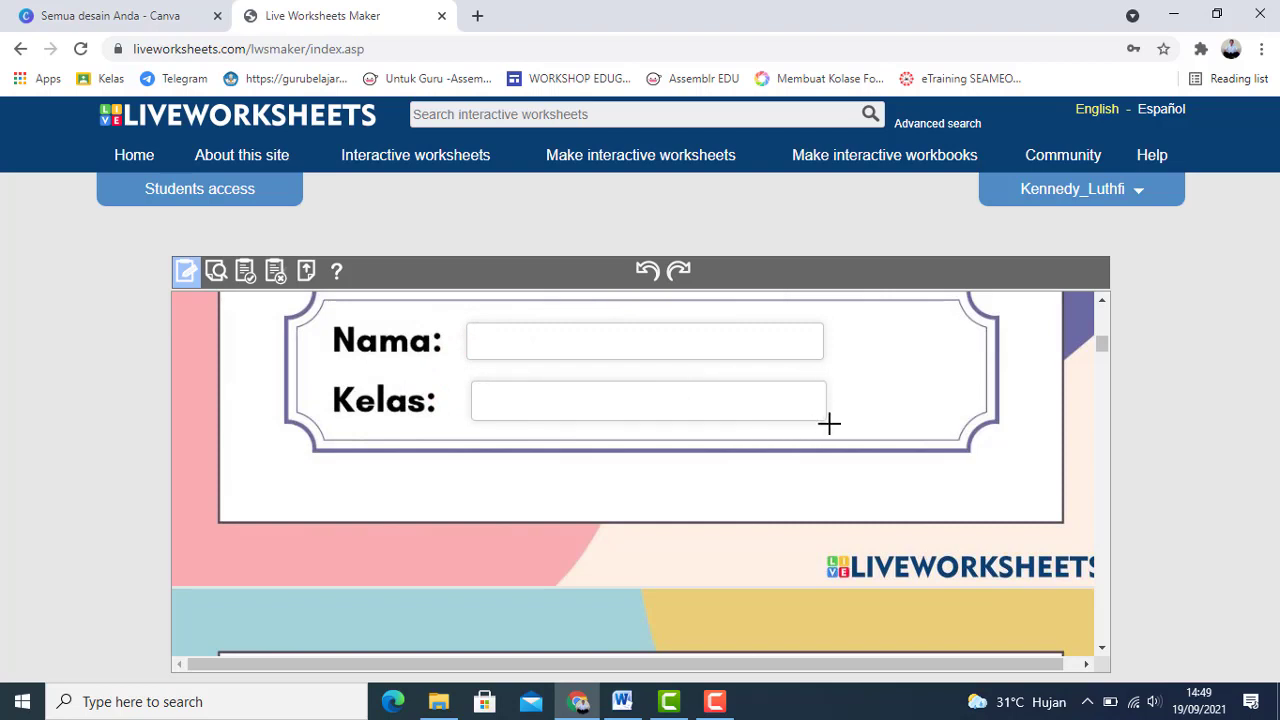
- Define the cover page's Kelas box as a drop-down with the formula choose:XI Mesin 1/XI Mesin 2/XI Mesin 3
left_click(602, 395)
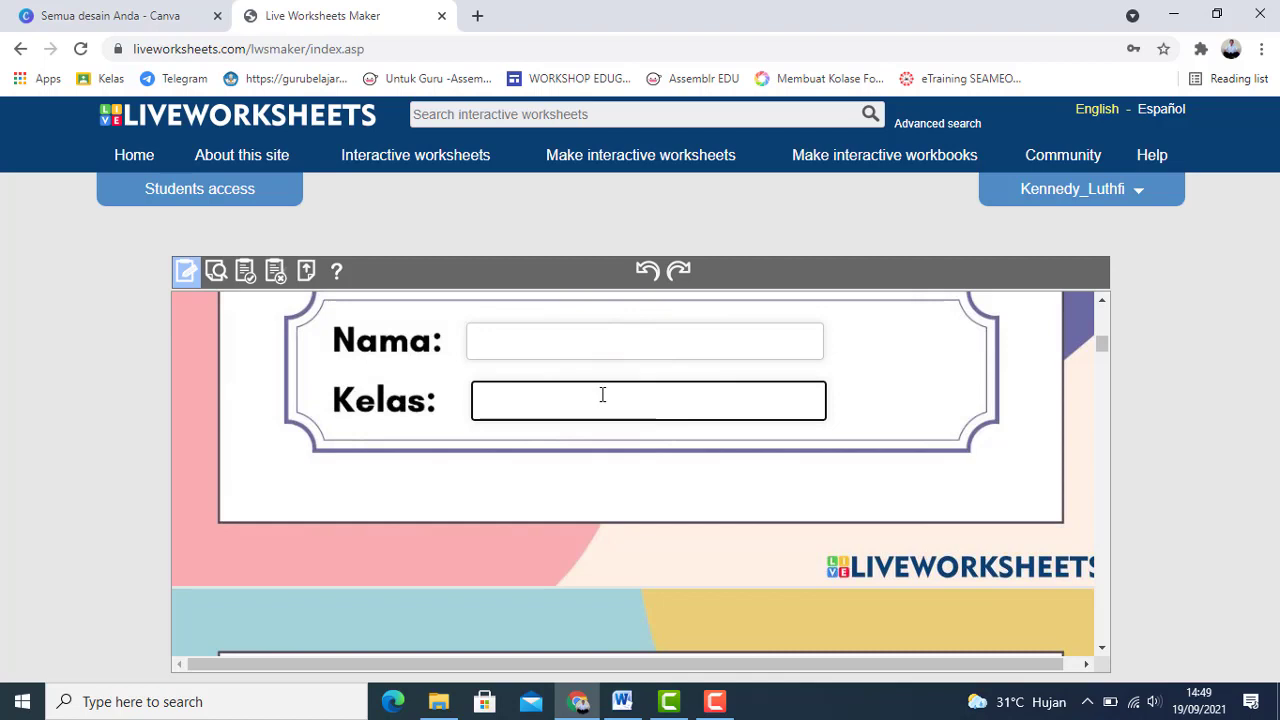
type("choos")
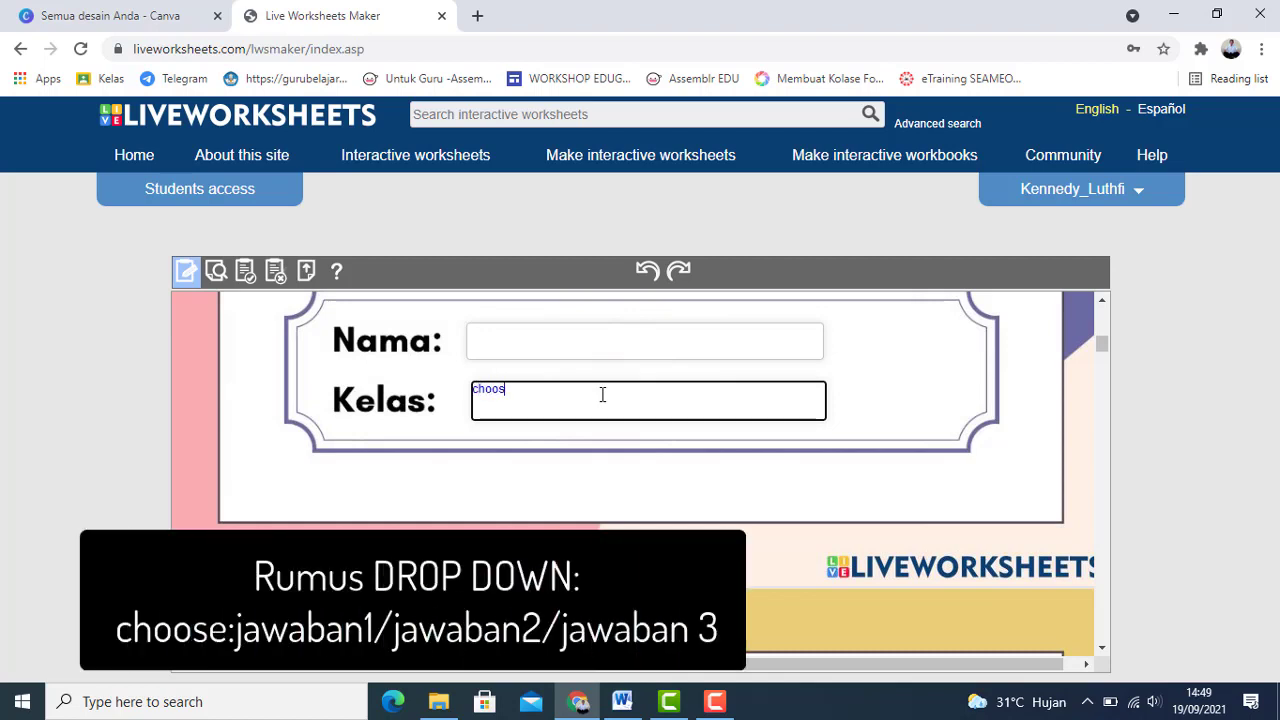
type("e:XI Mesin 1")
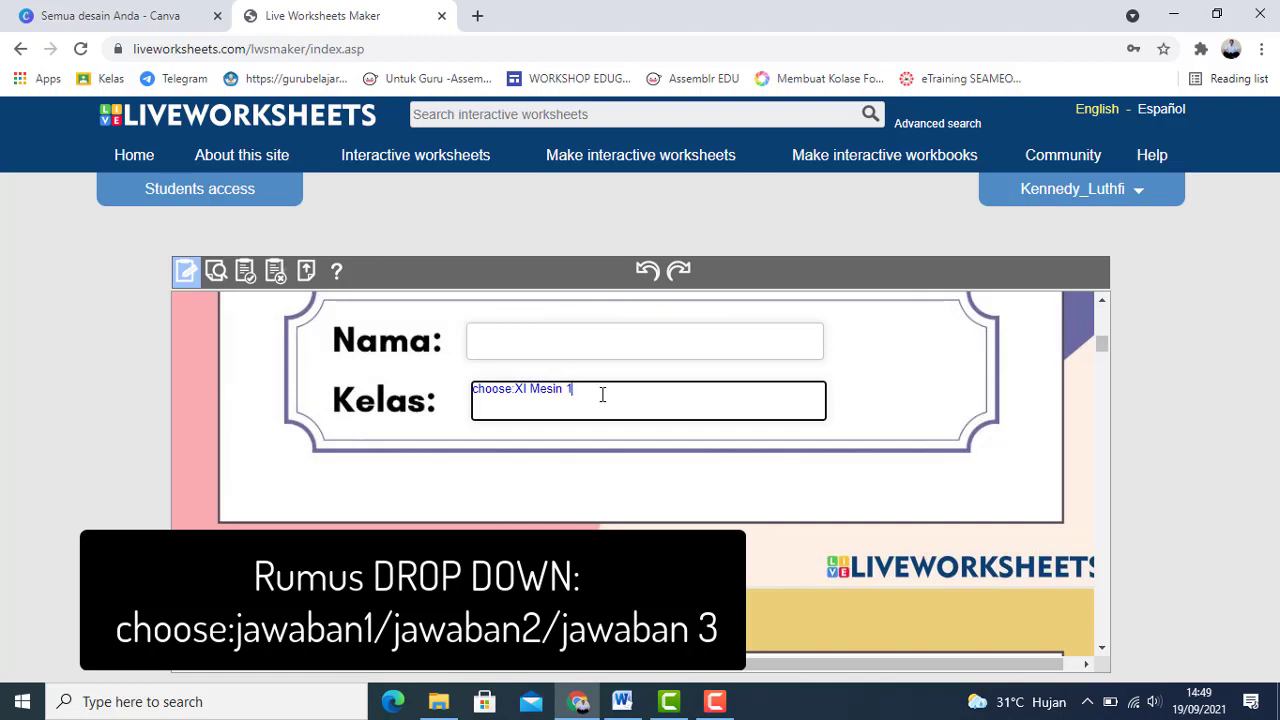
type("/XI Mesin 2/XI Mesin 3")
- Draw answer boxes beside Nama and Kelas on the second page, above the Prinsip Las GMAW heading
scroll(563, 390, "down", 5)
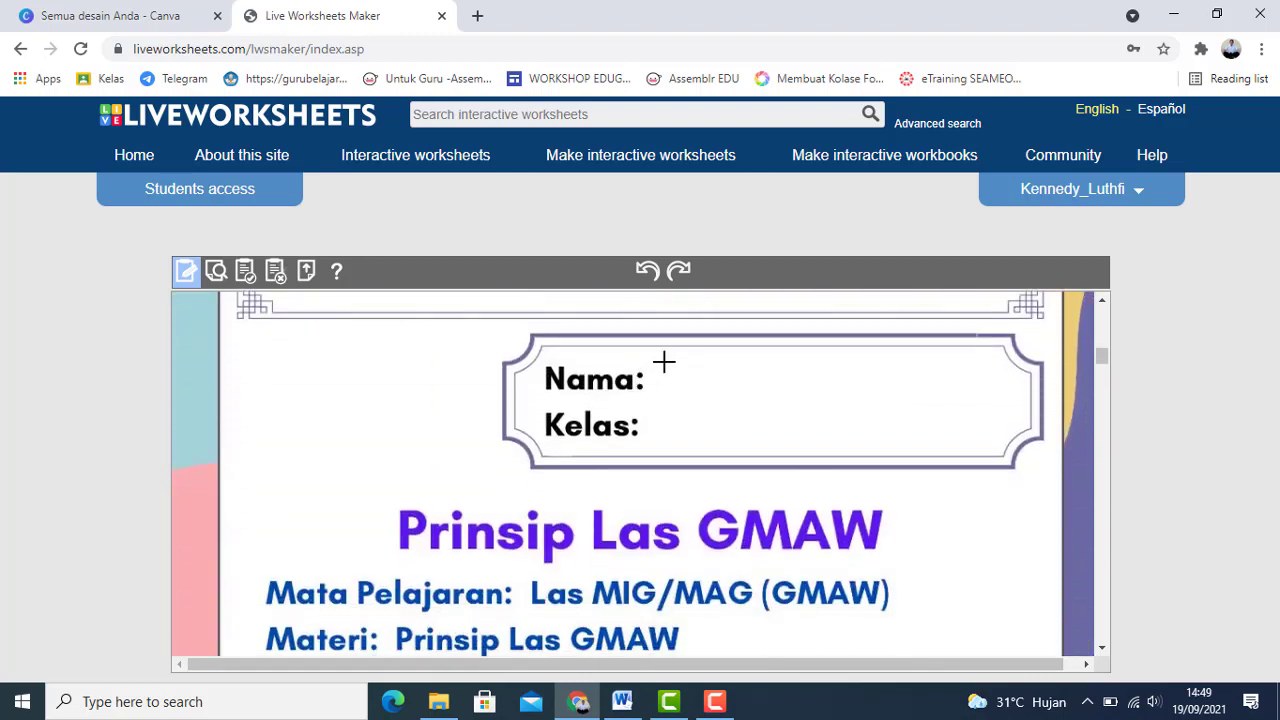
left_click_drag(664, 362, 961, 396)
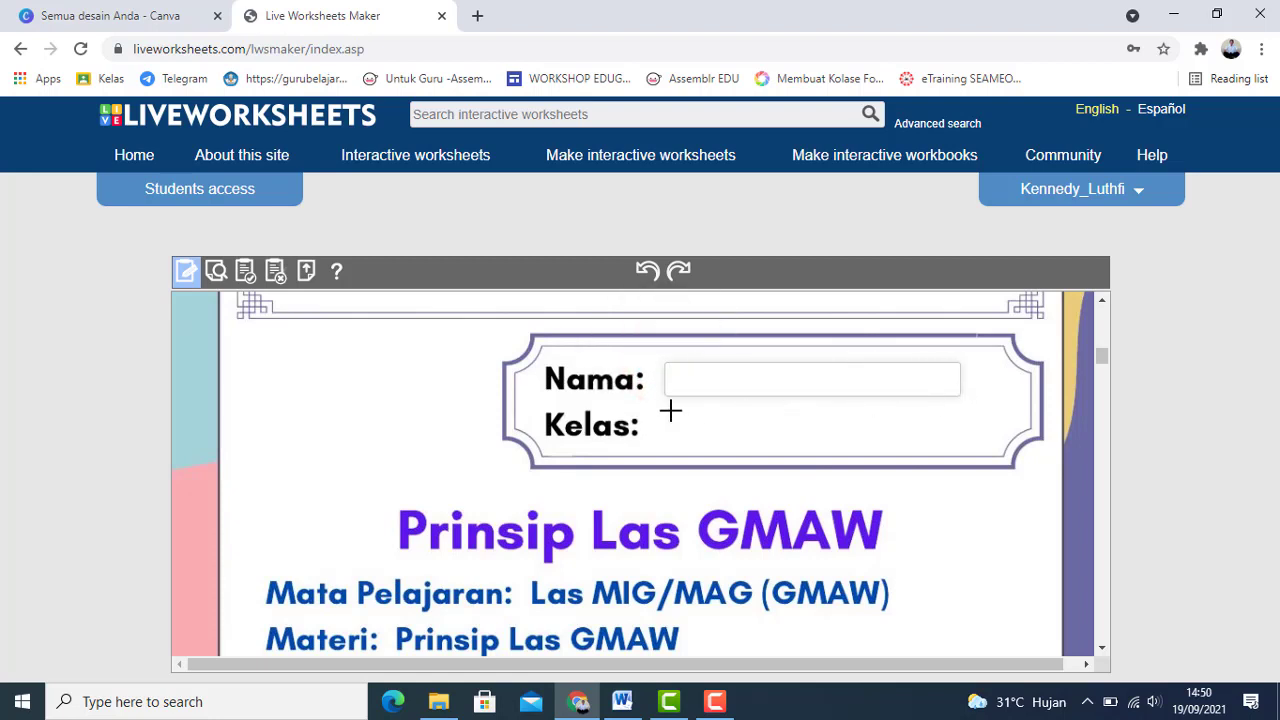
left_click_drag(670, 410, 965, 450)
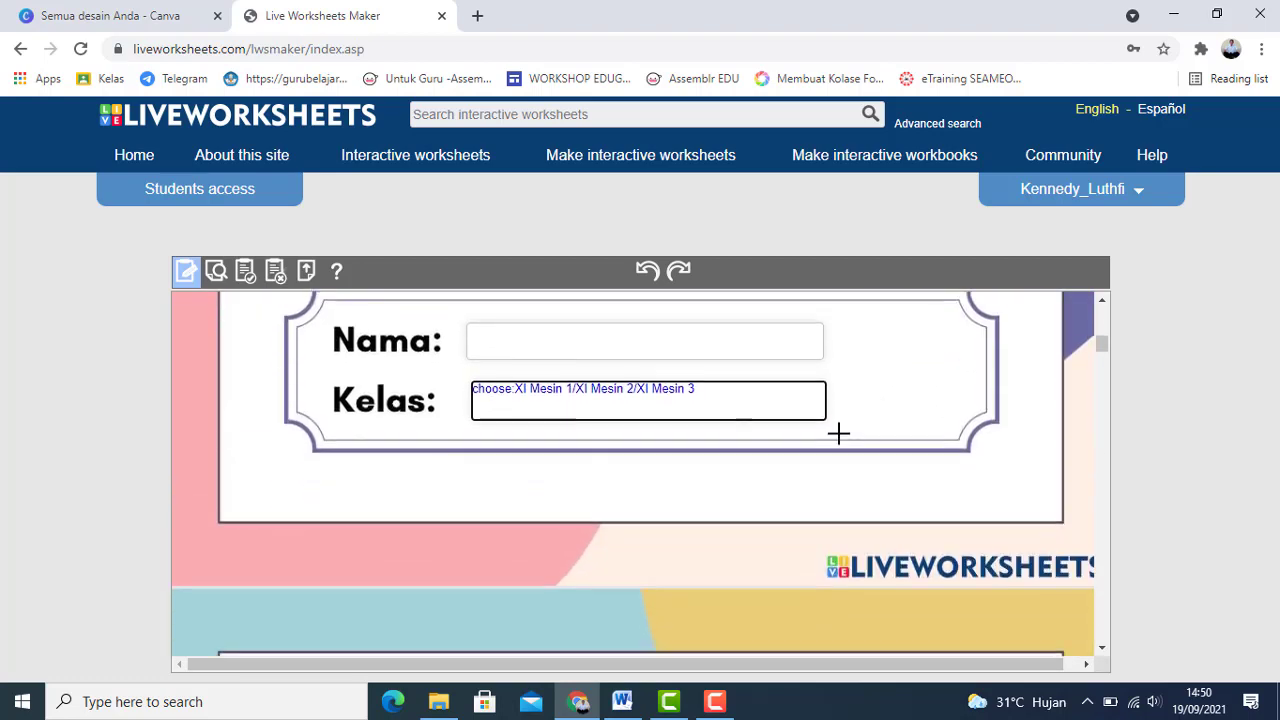
- Copy the drop-down formula from the cover page's Kelas box into the second page's Kelas box
triple_click(494, 388)
key("ctrl+c")
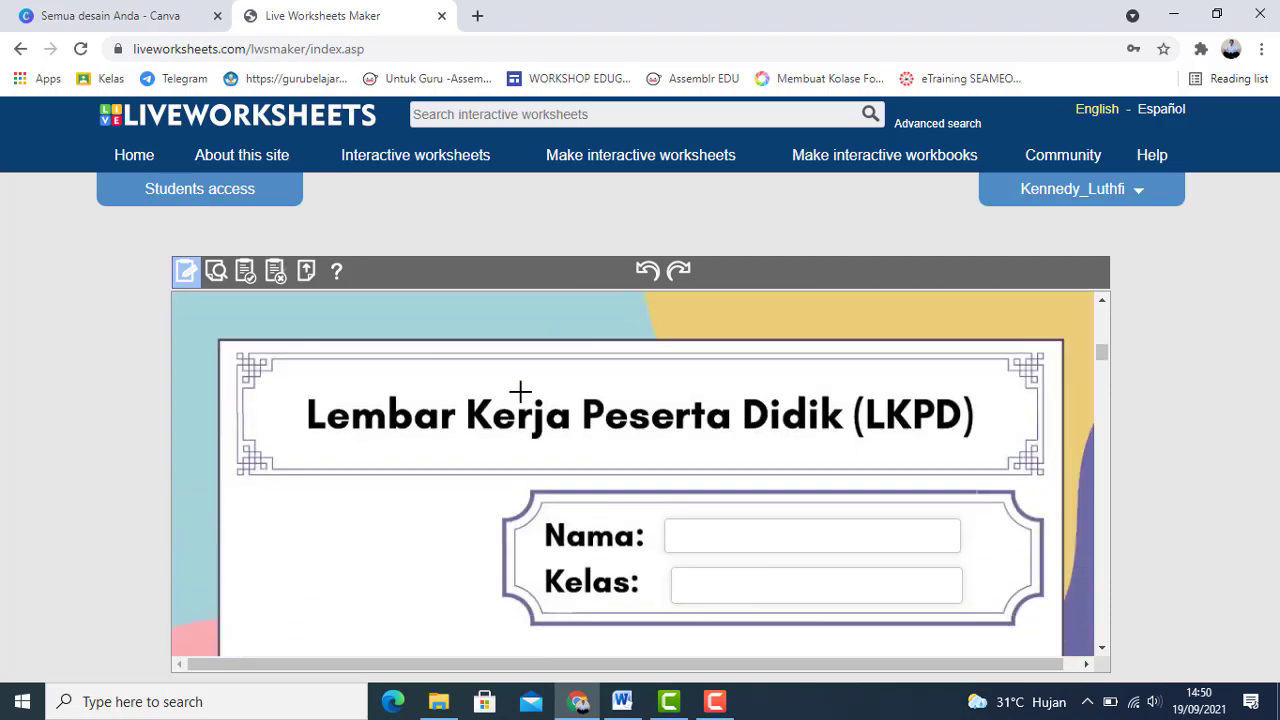
scroll(763, 420, "down", 2)
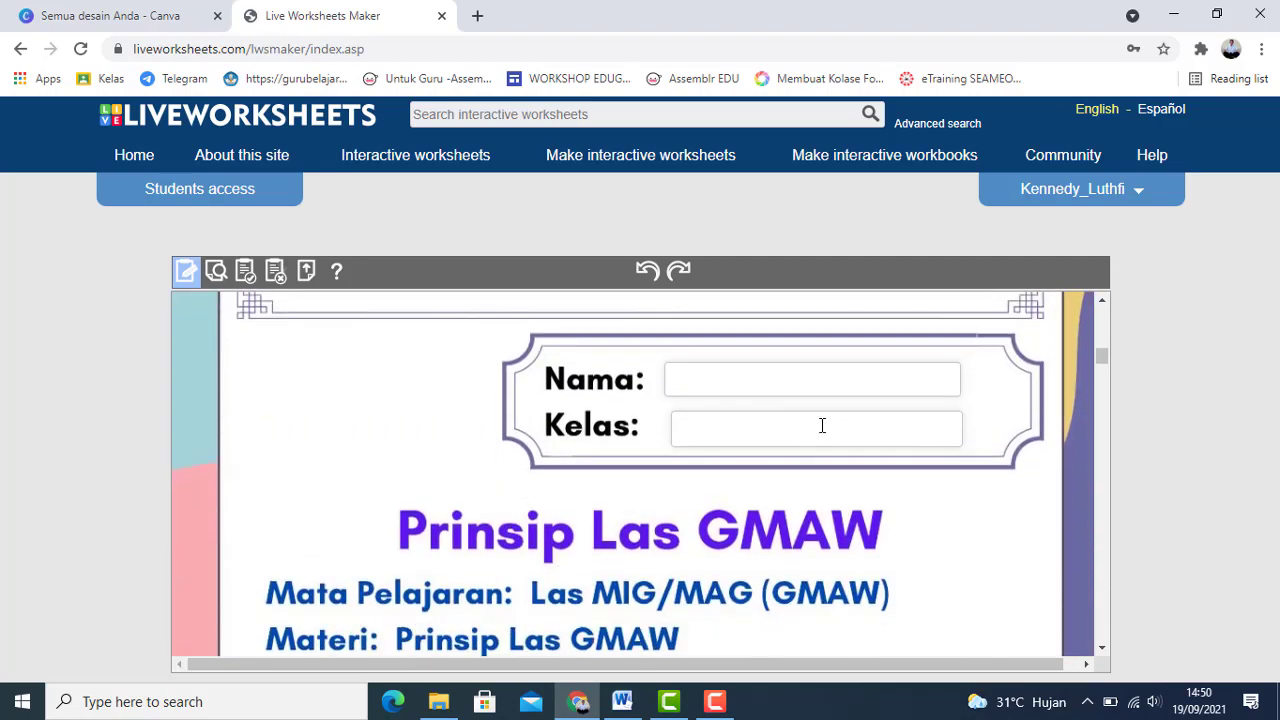
left_click(822, 426)
key("ctrl+v")
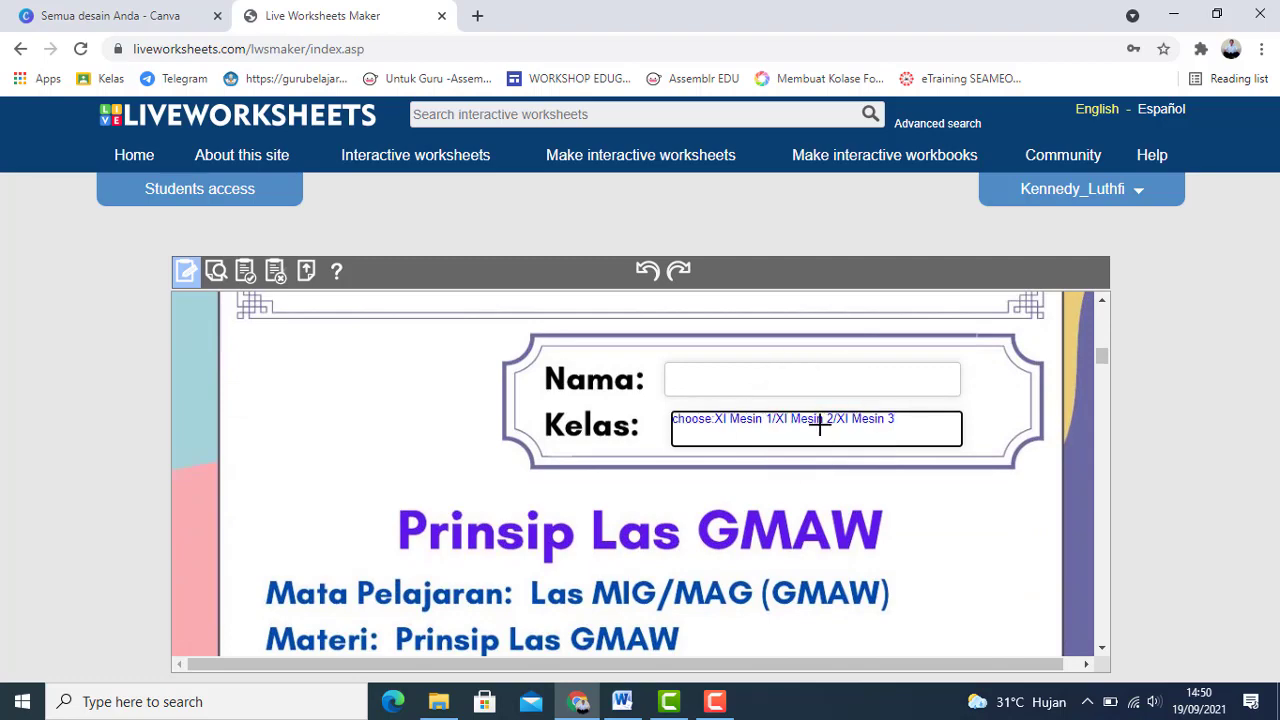
scroll(820, 425, "down", 4)
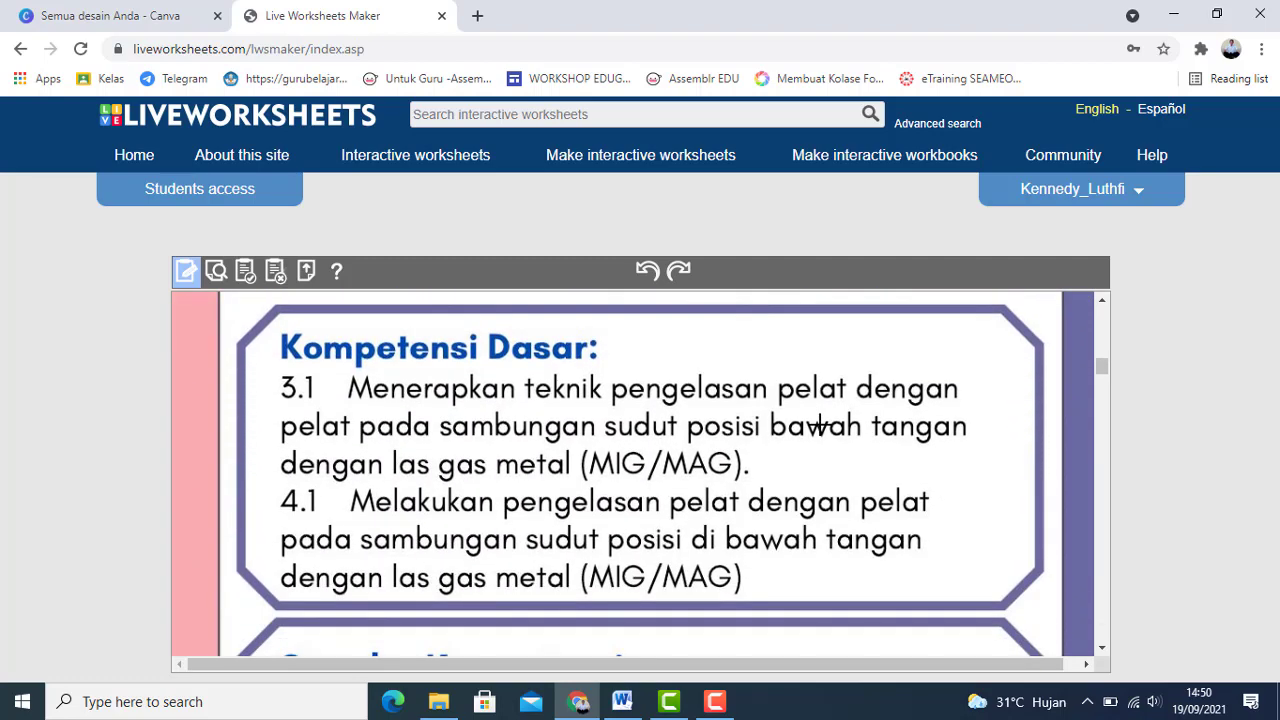
scroll(820, 425, "up", 1)
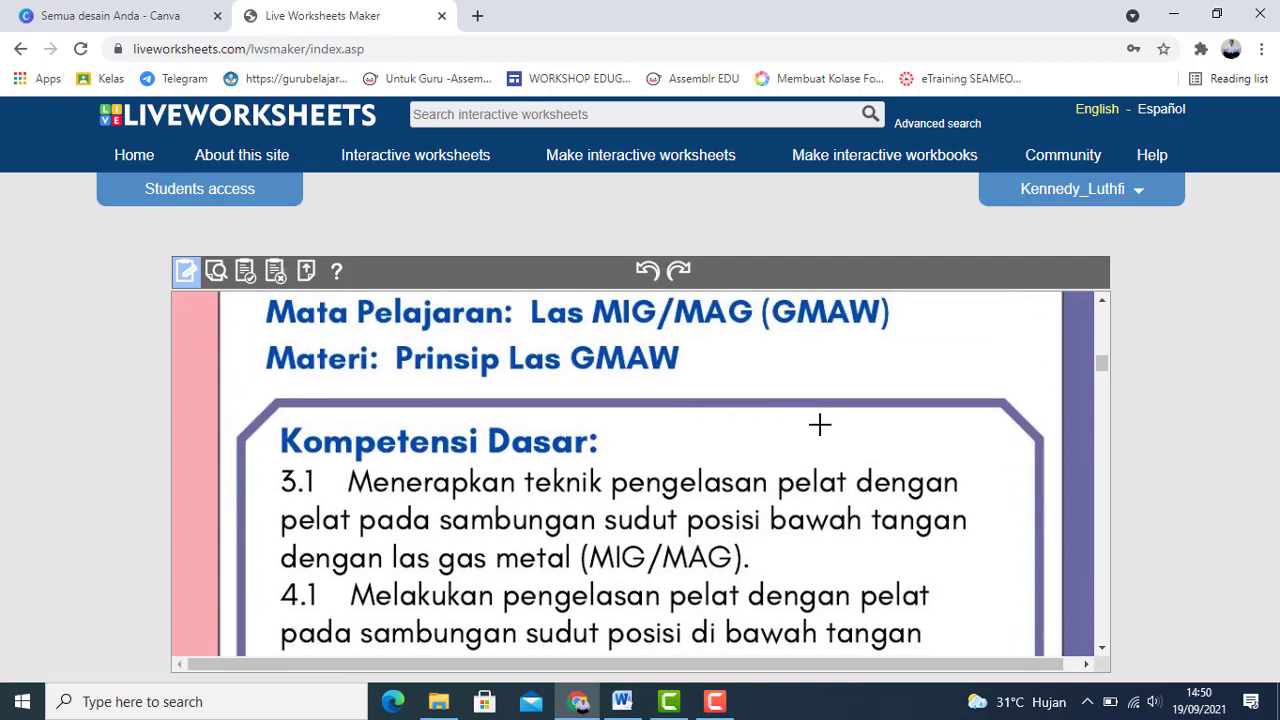
scroll(820, 425, "up", 1)
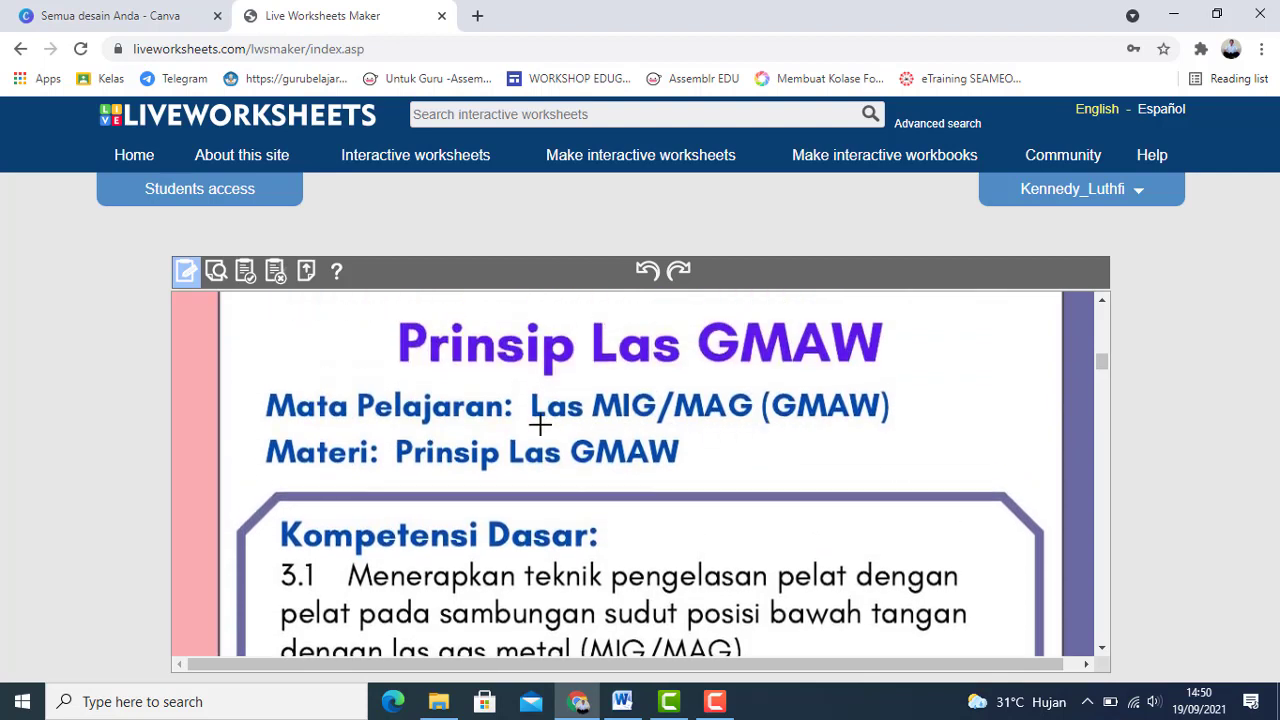
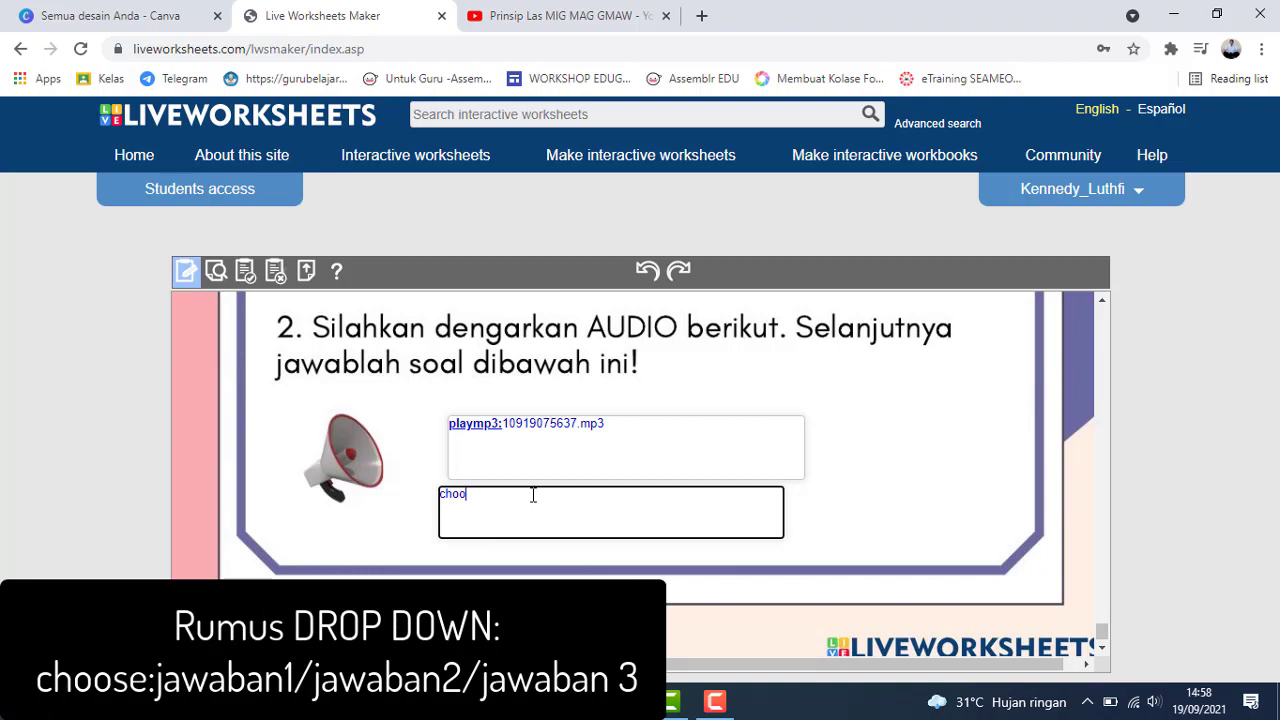
- Complete the drop-down formula below question 2's audio player as choose:baju/*sepatu/kacamata/helm/apron, marking sepatu as the correct answer
type("se:")
type("baju/sepatu/kacamata/helm")
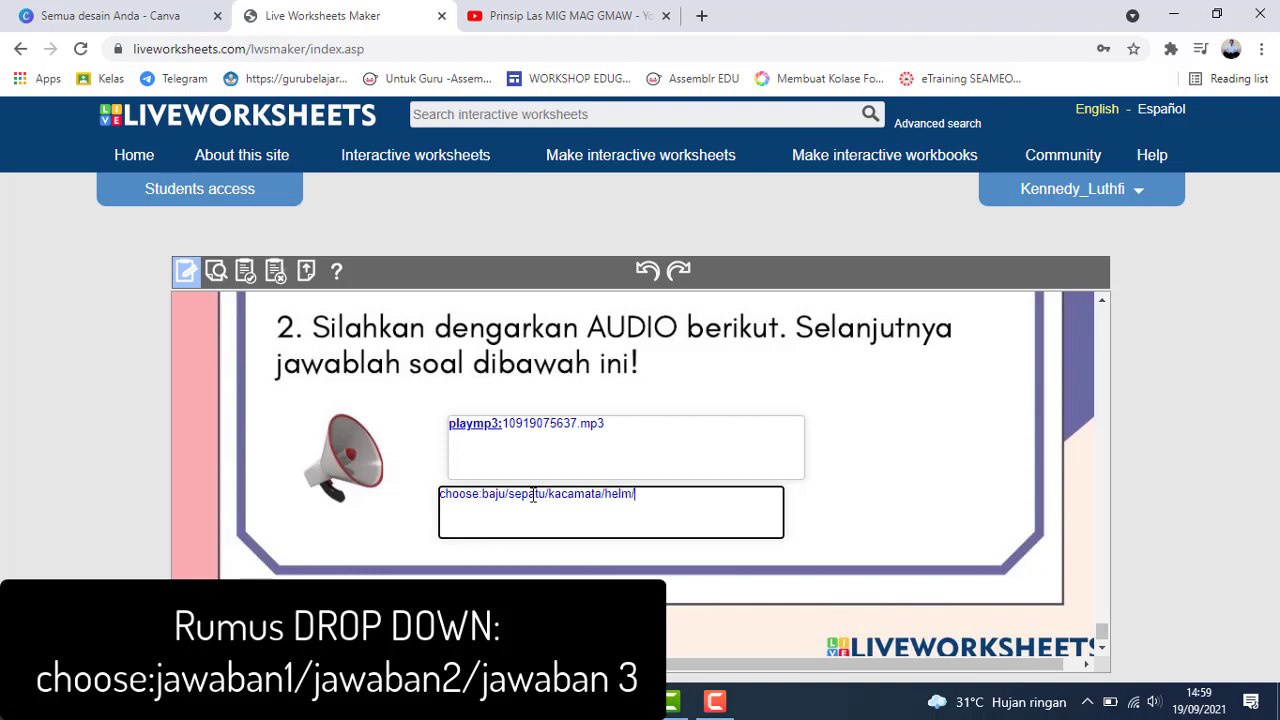
type("/apron")
left_click(507, 496)
type("*")
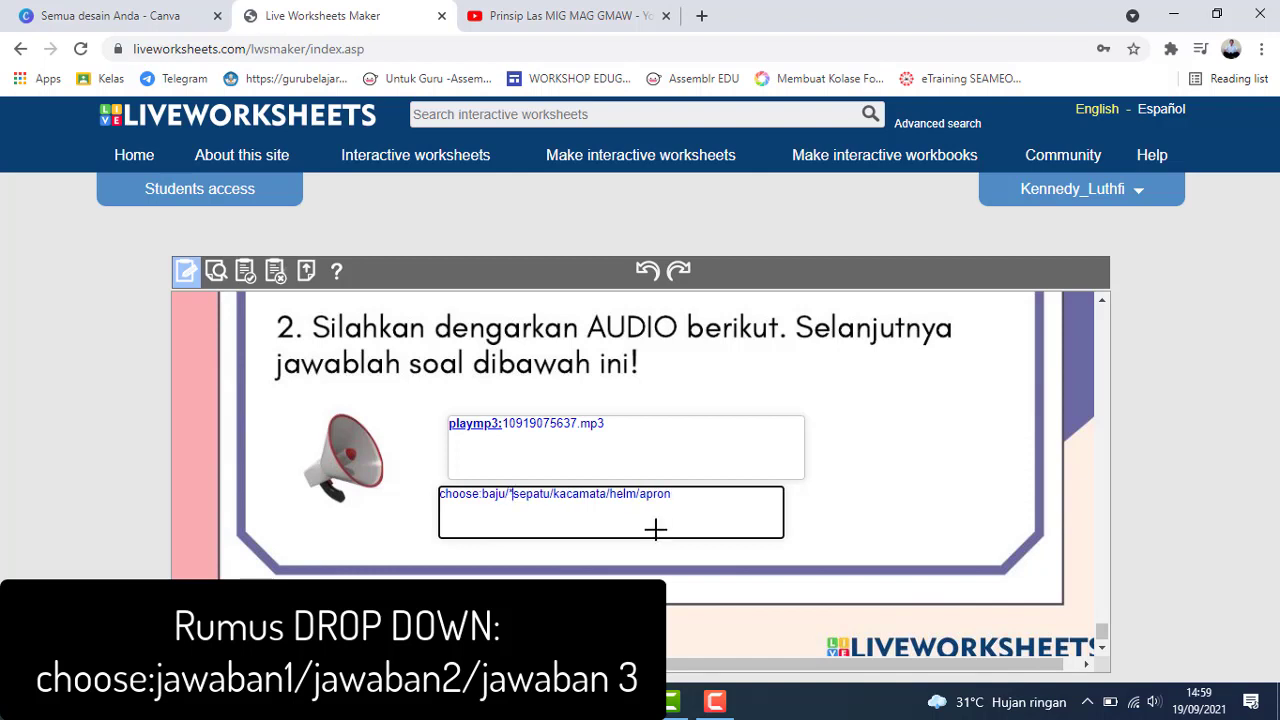
scroll(545, 511, "down", 1)
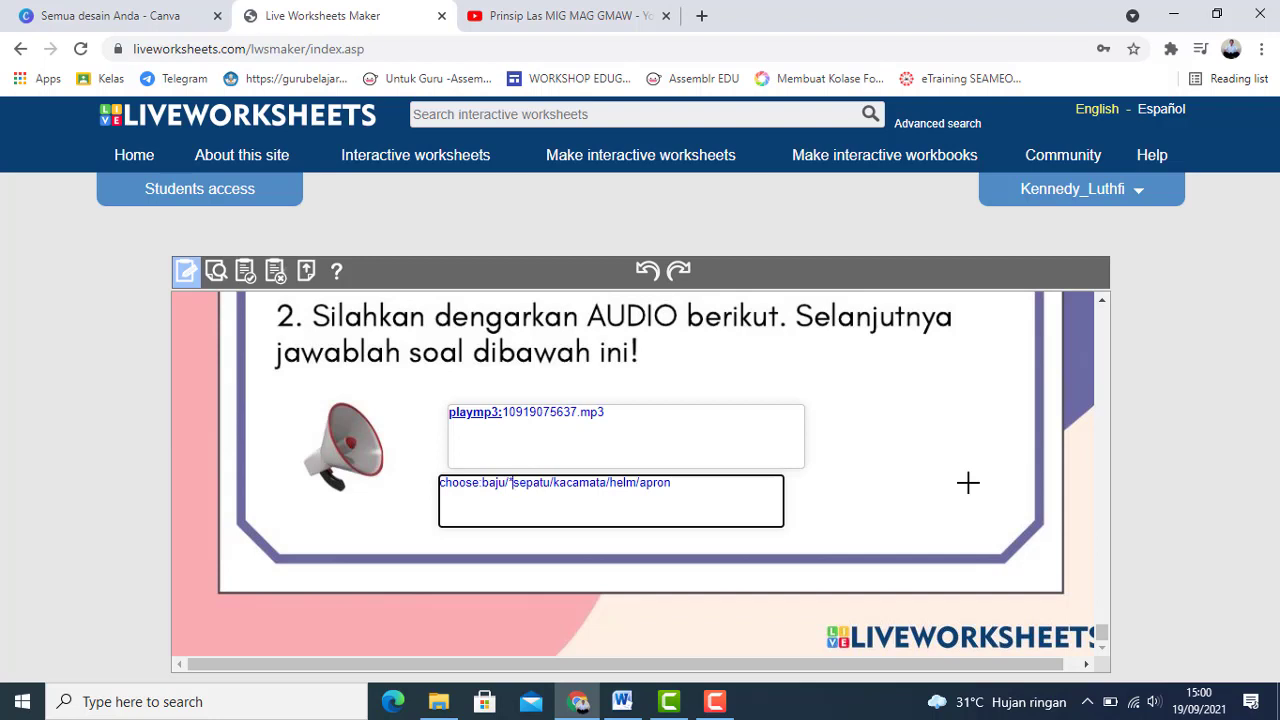
- Preview the worksheet, play question 2's audio and check its drop-down options, and return to editing
left_click(216, 272)
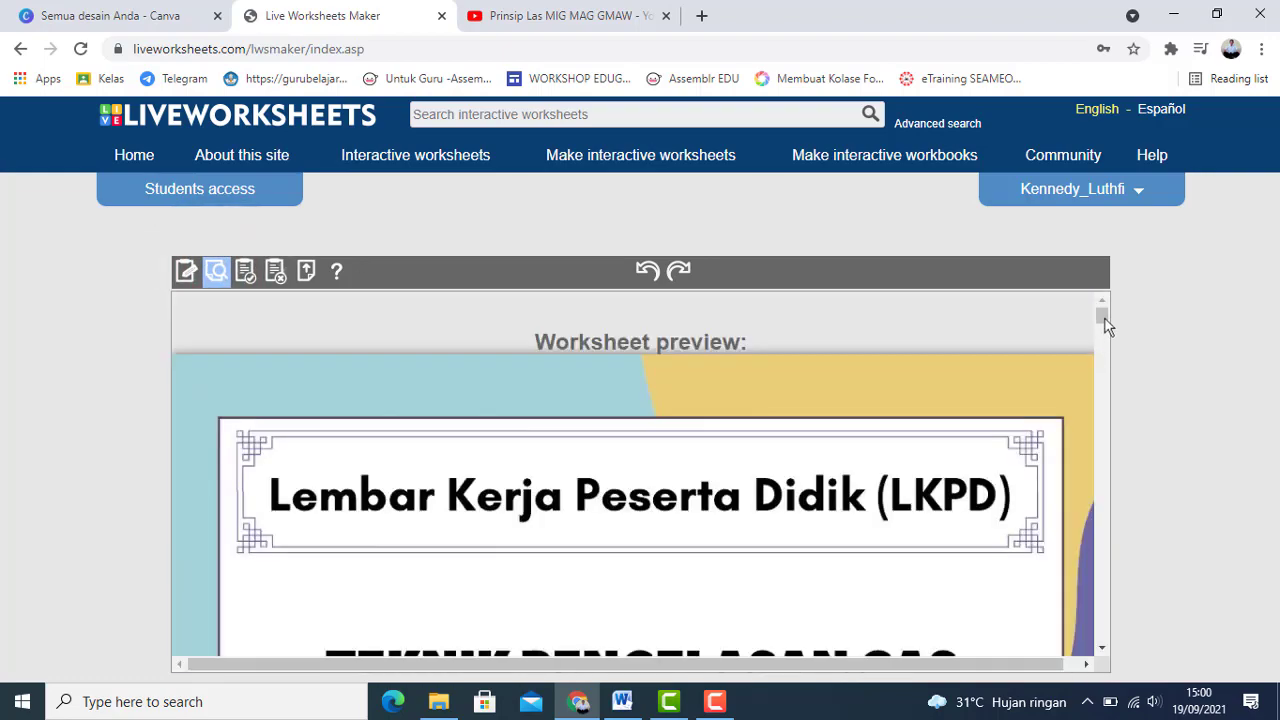
left_click_drag(1103, 313, 1085, 630)
scroll(729, 432, "up", 3)
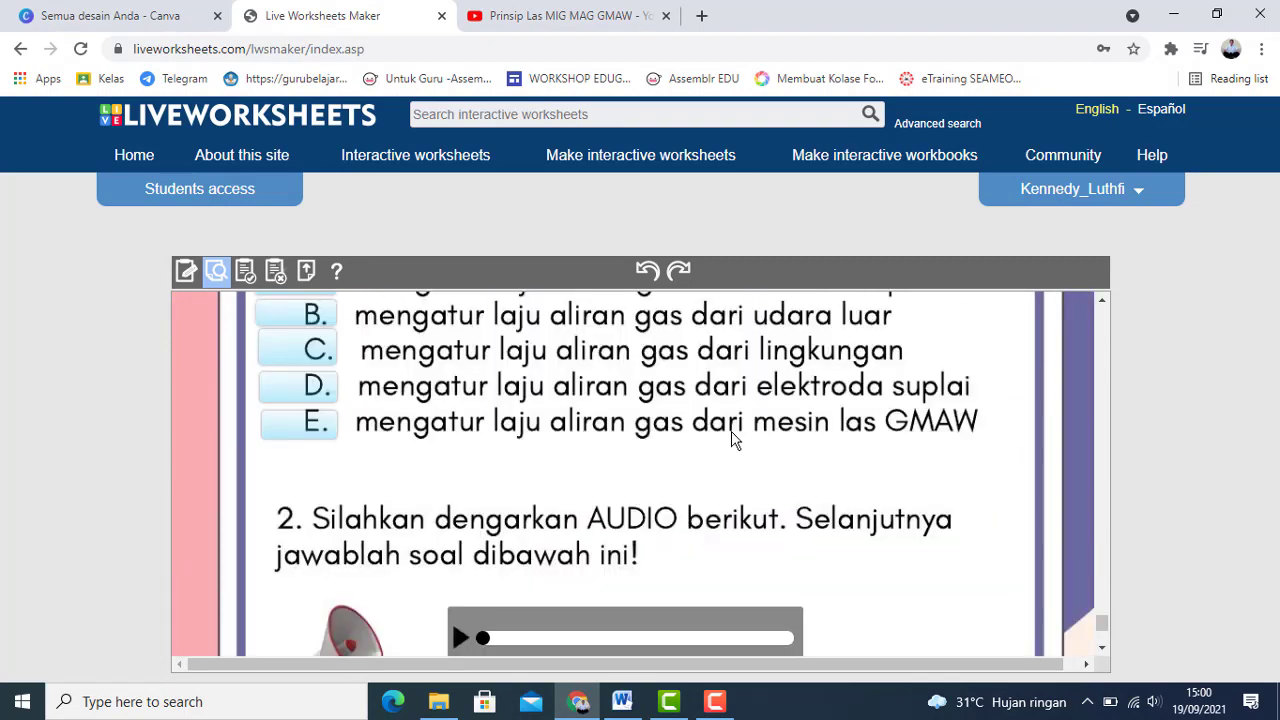
scroll(729, 432, "down", 4)
scroll(563, 408, "up", 2)
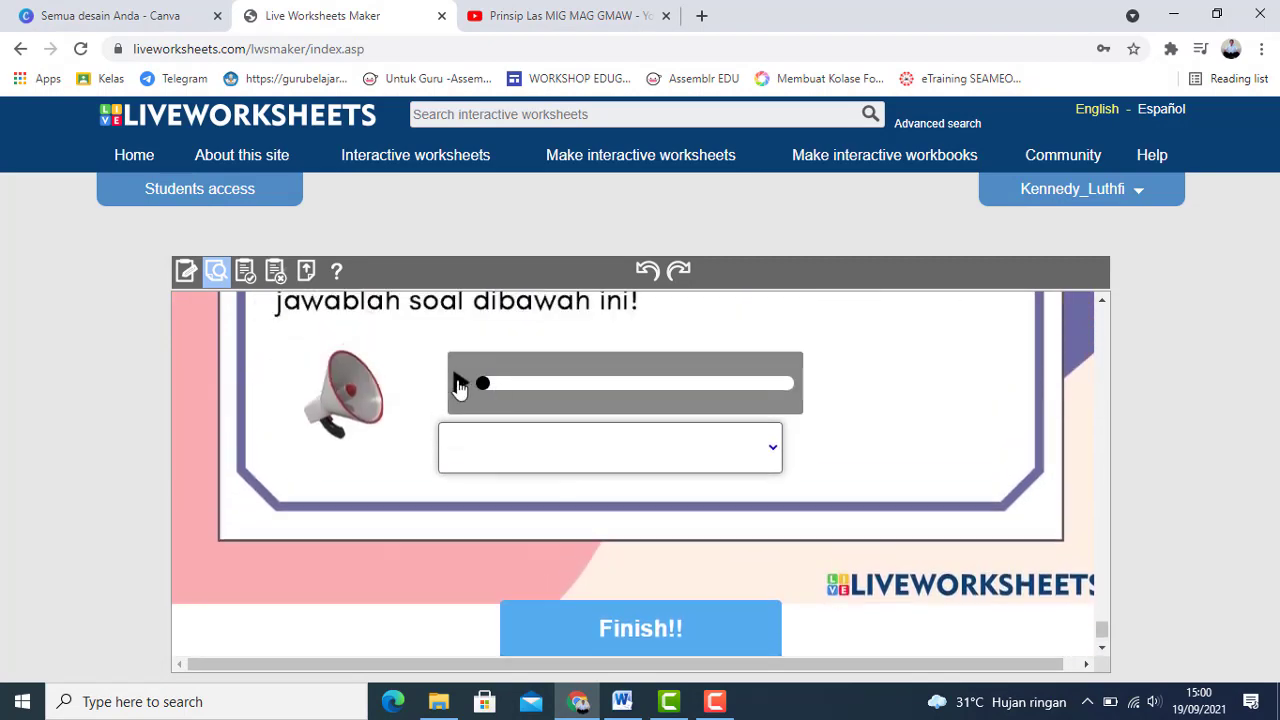
left_click(459, 381)
left_click(773, 451)
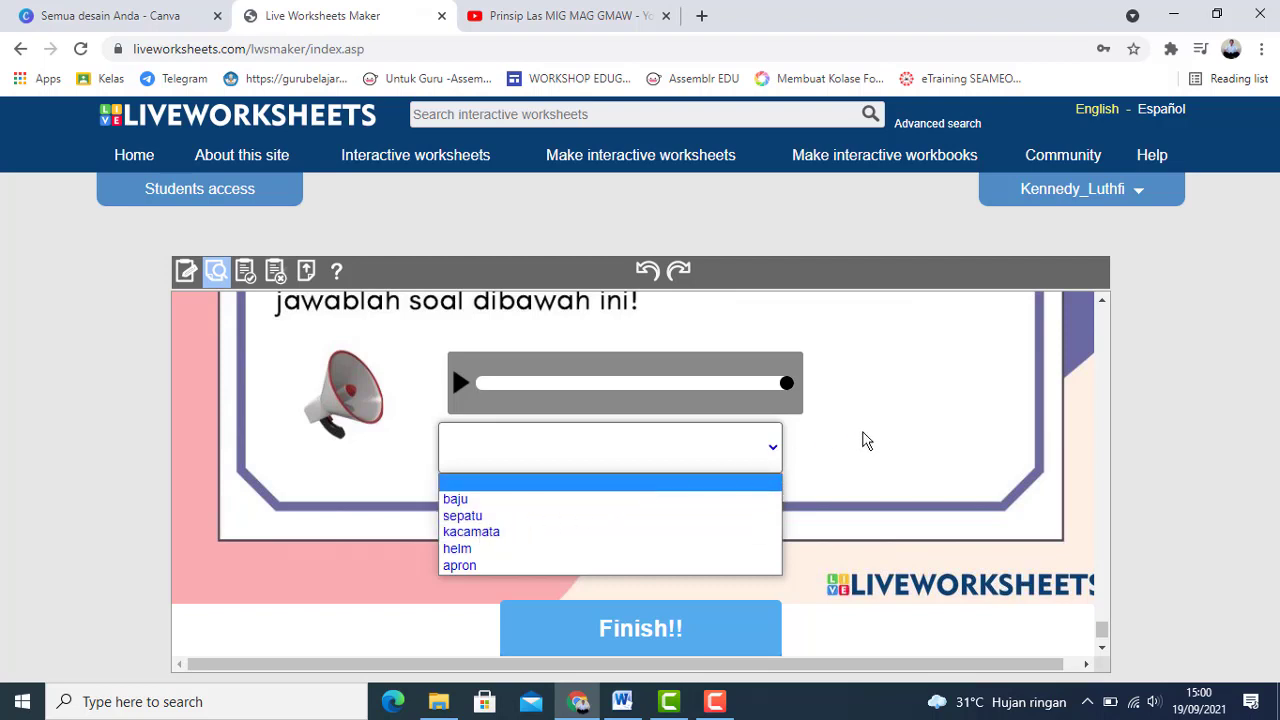
left_click(862, 432)
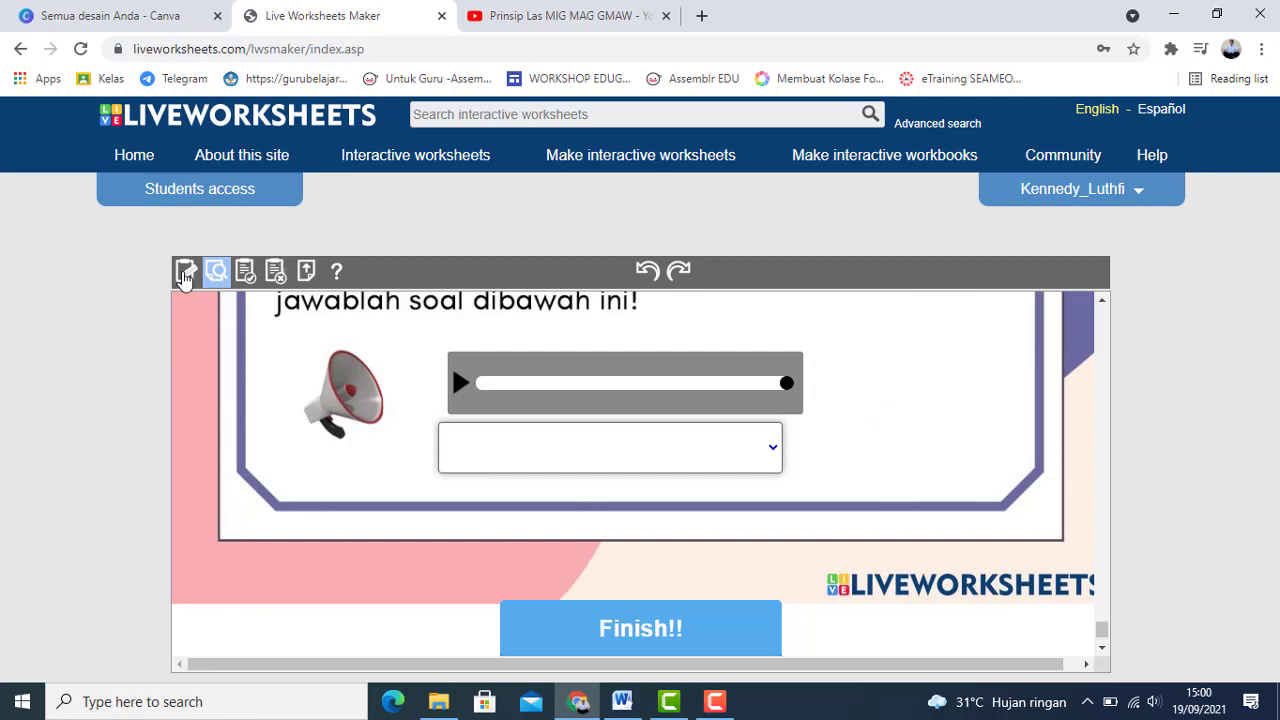
left_click(184, 276)
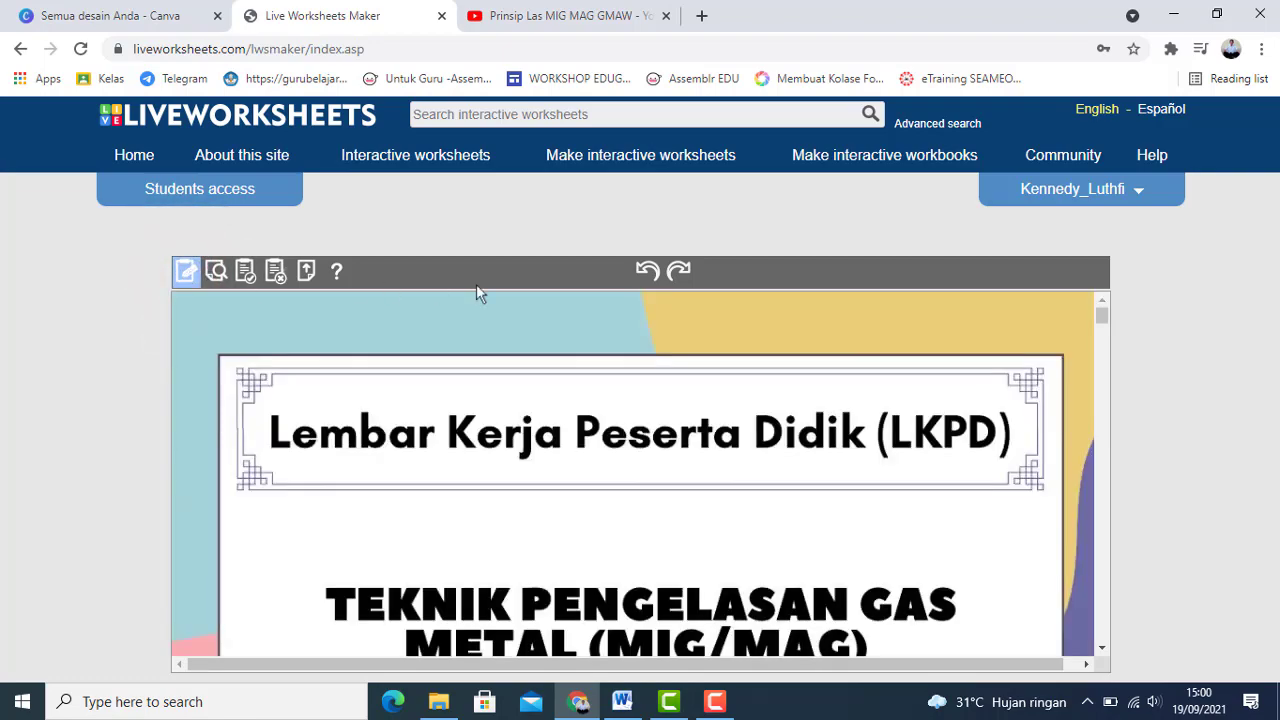
- Save the worksheet and choose to share it with other teachers
left_click_drag(1100, 314, 1038, 578)
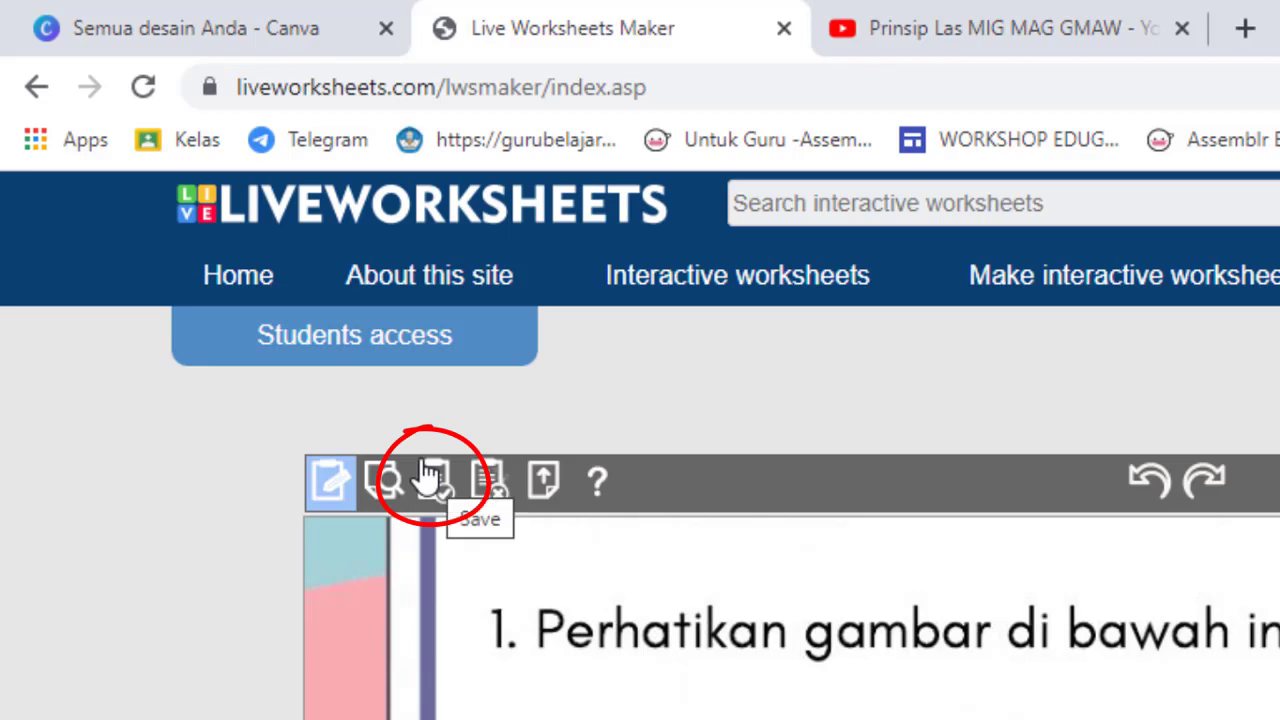
left_click(428, 474)
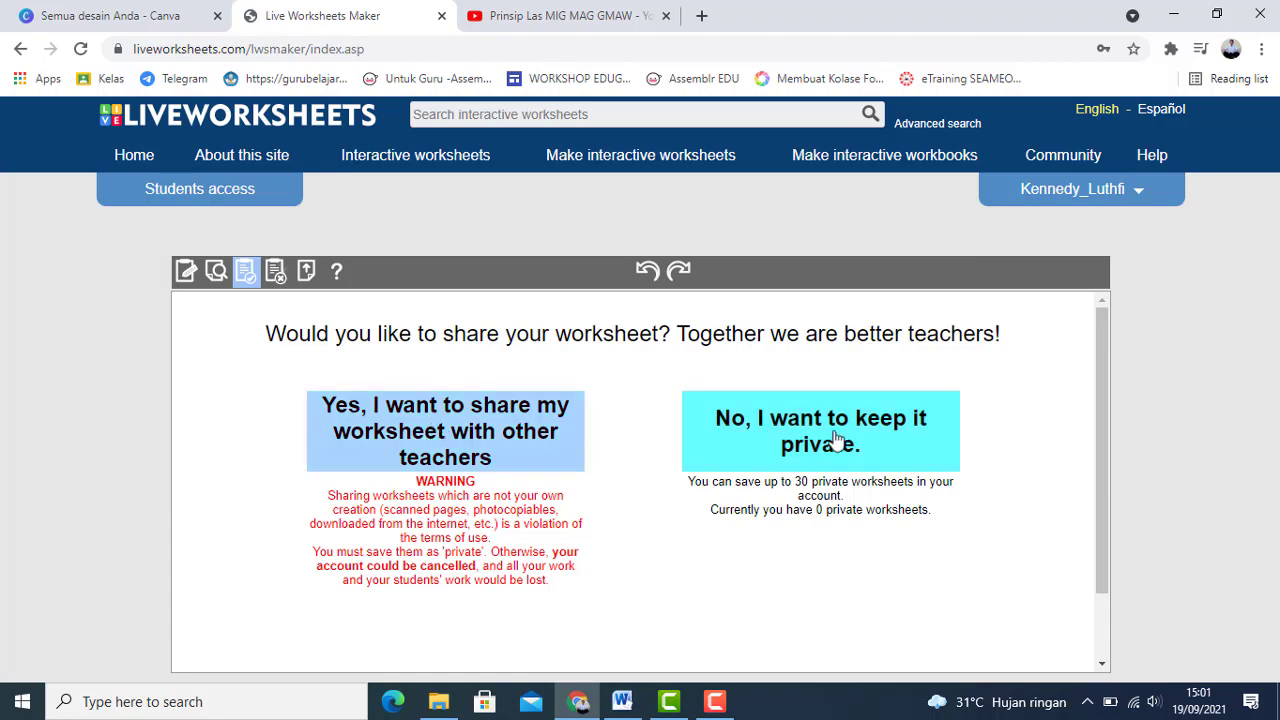
left_click(463, 428)
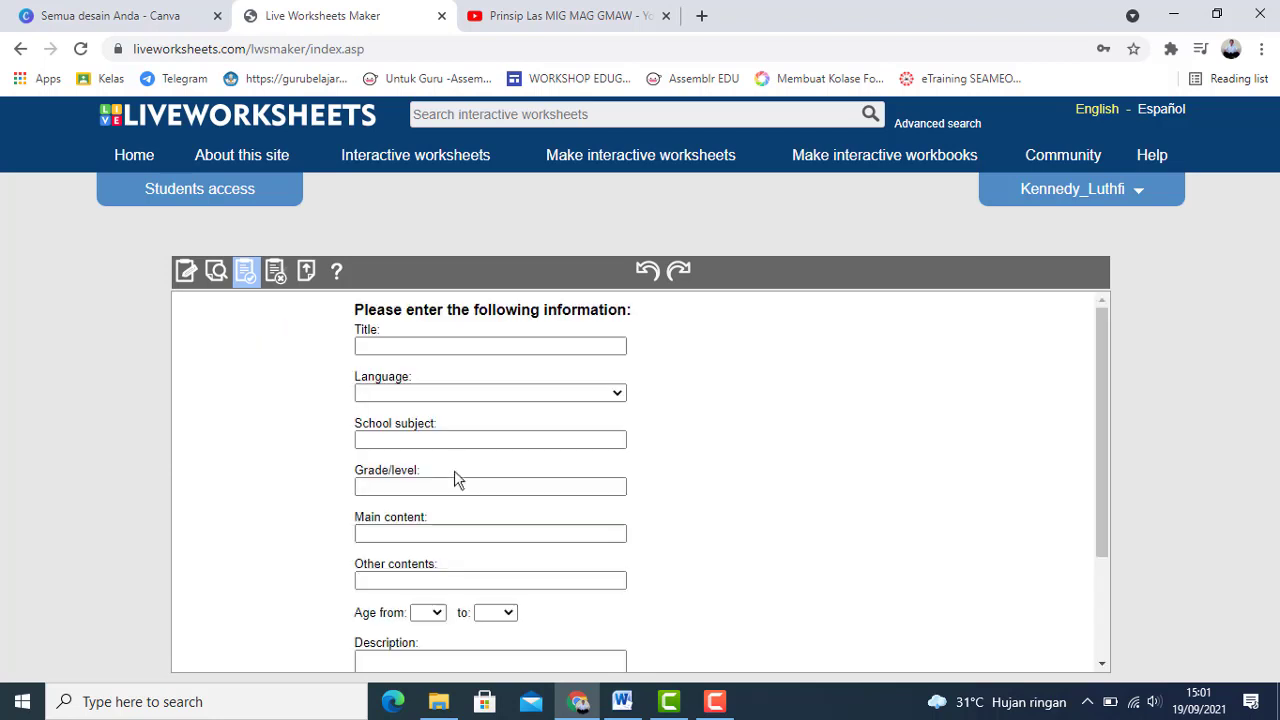
- Title the worksheet Prinsip Las MIG-MAG (GMAW) and set its language to Indonesian
left_click(384, 341)
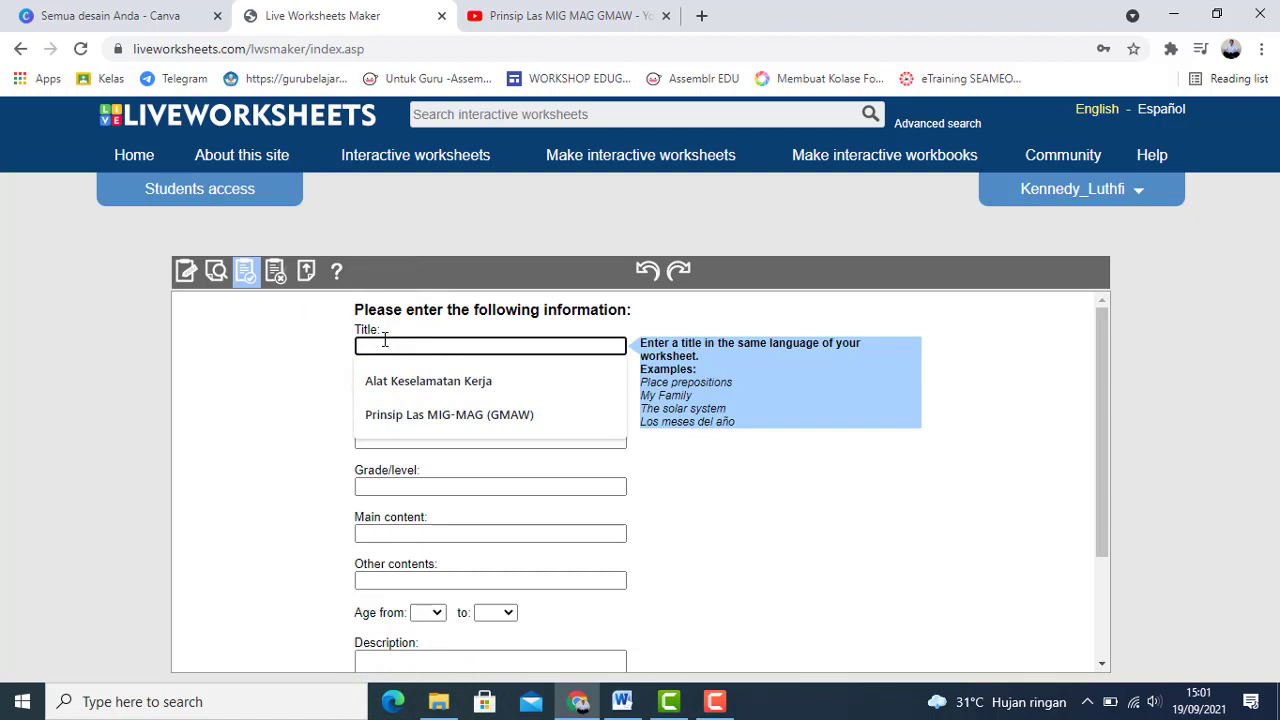
left_click(449, 416)
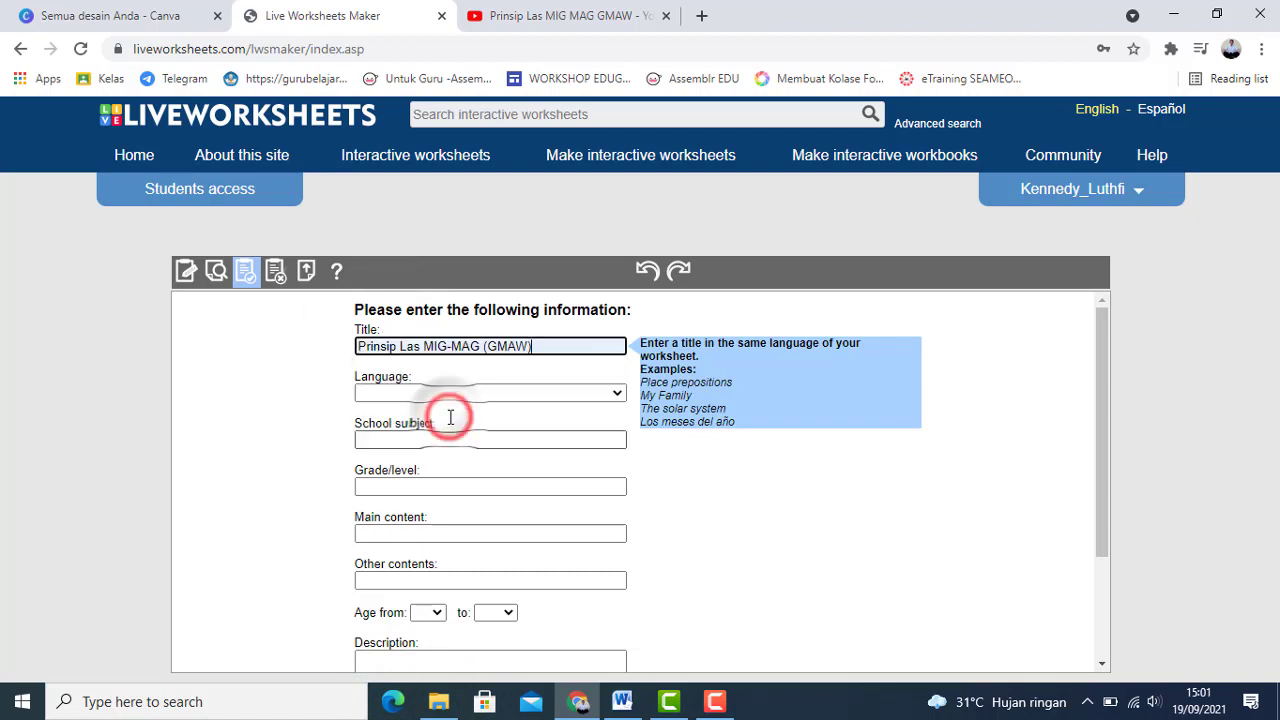
left_click(617, 393)
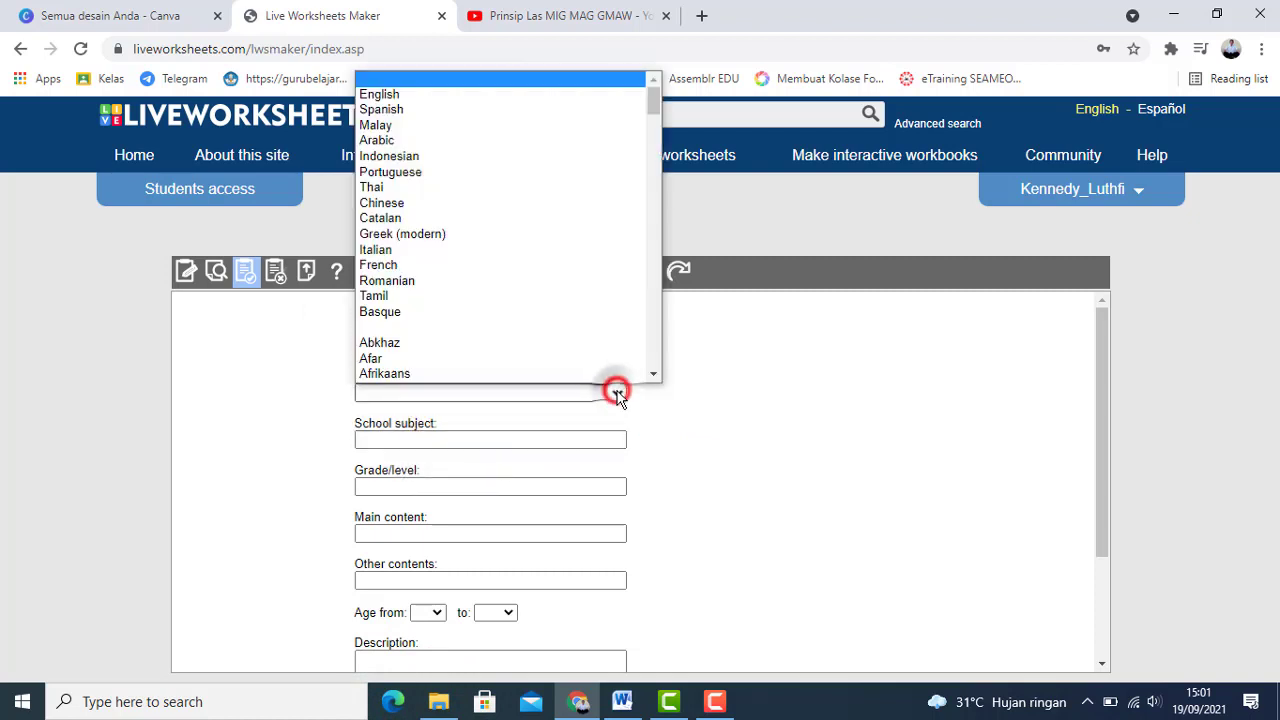
left_click(412, 156)
- Enter Teknik Las as the school subject and XI as the grade
left_click(500, 437)
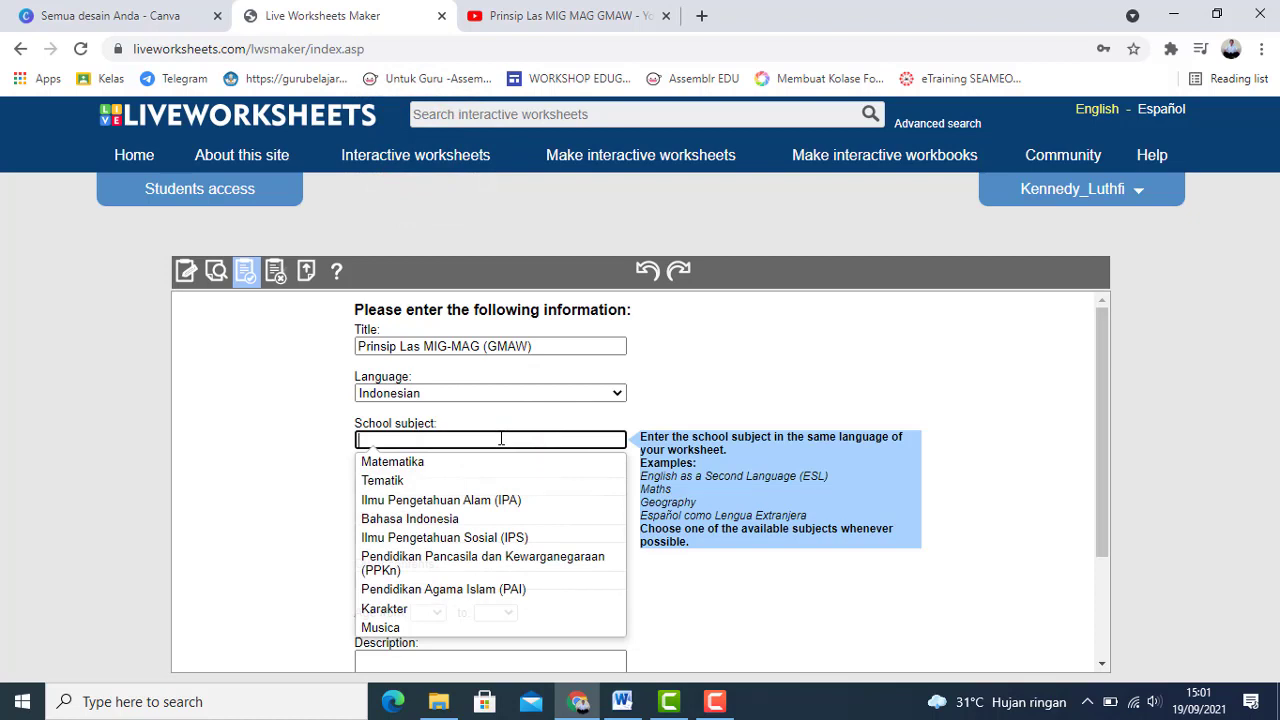
type("Teknik")
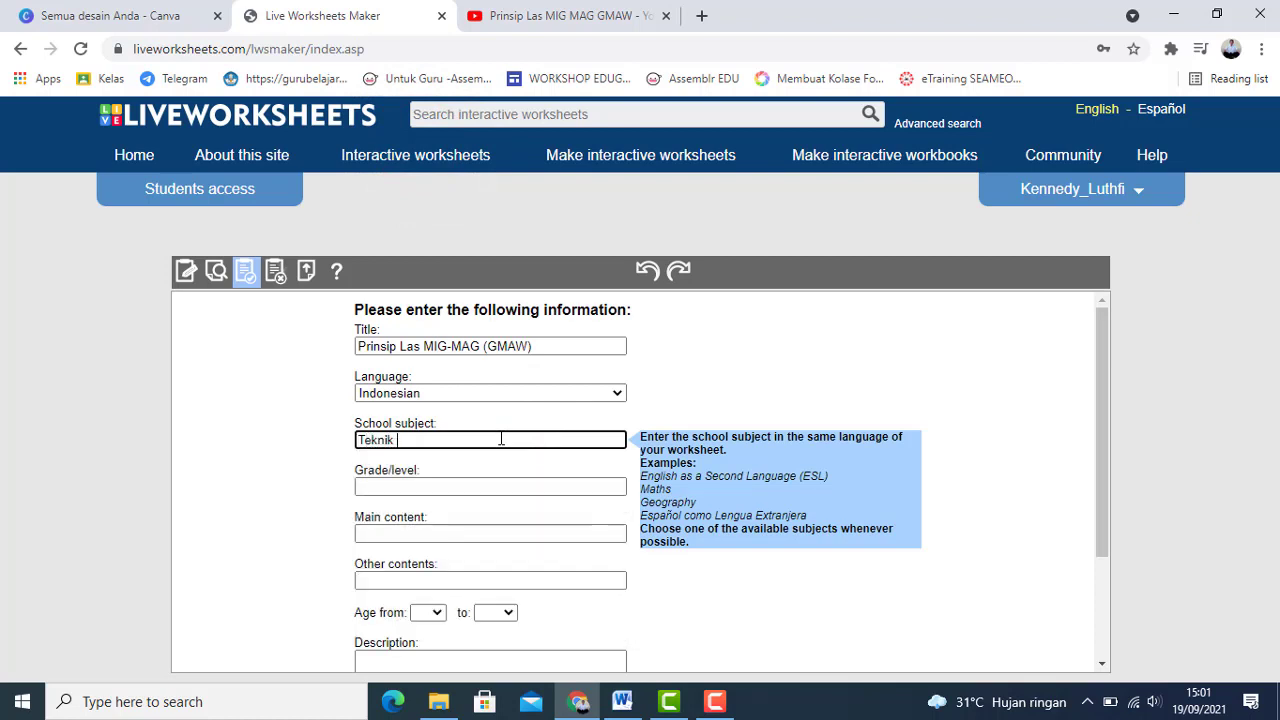
type(" Las")
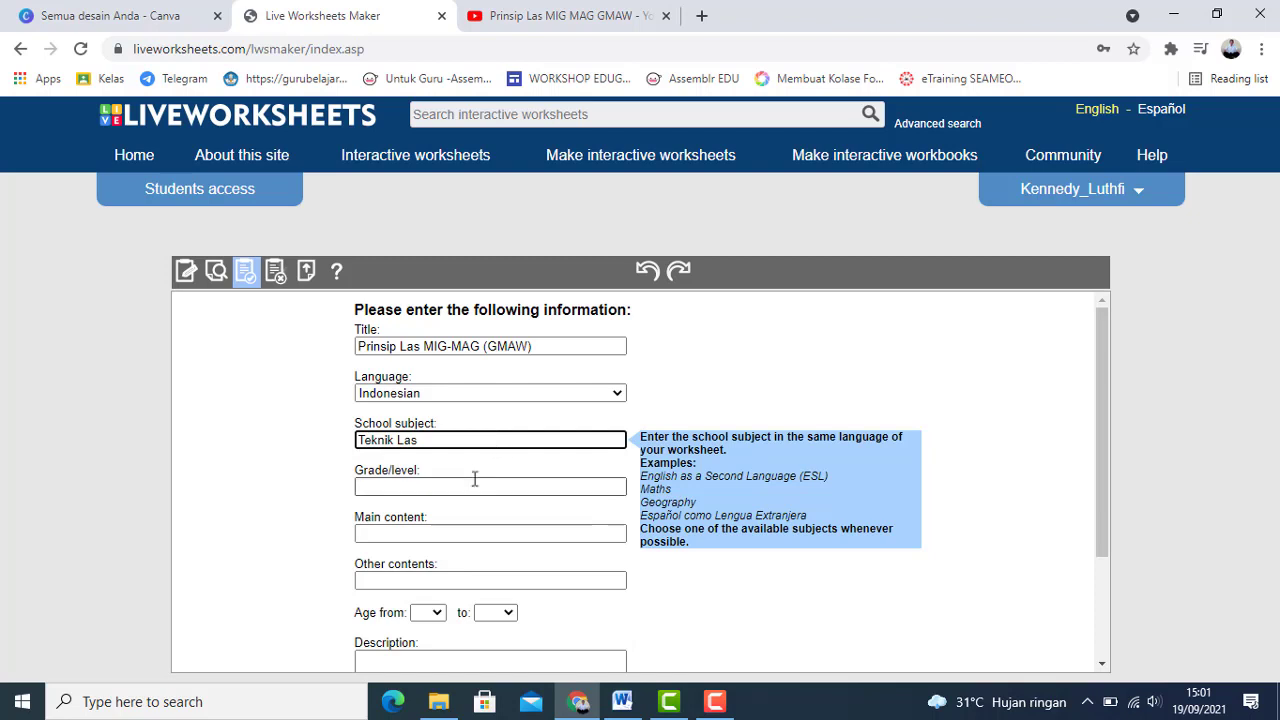
left_click(471, 485)
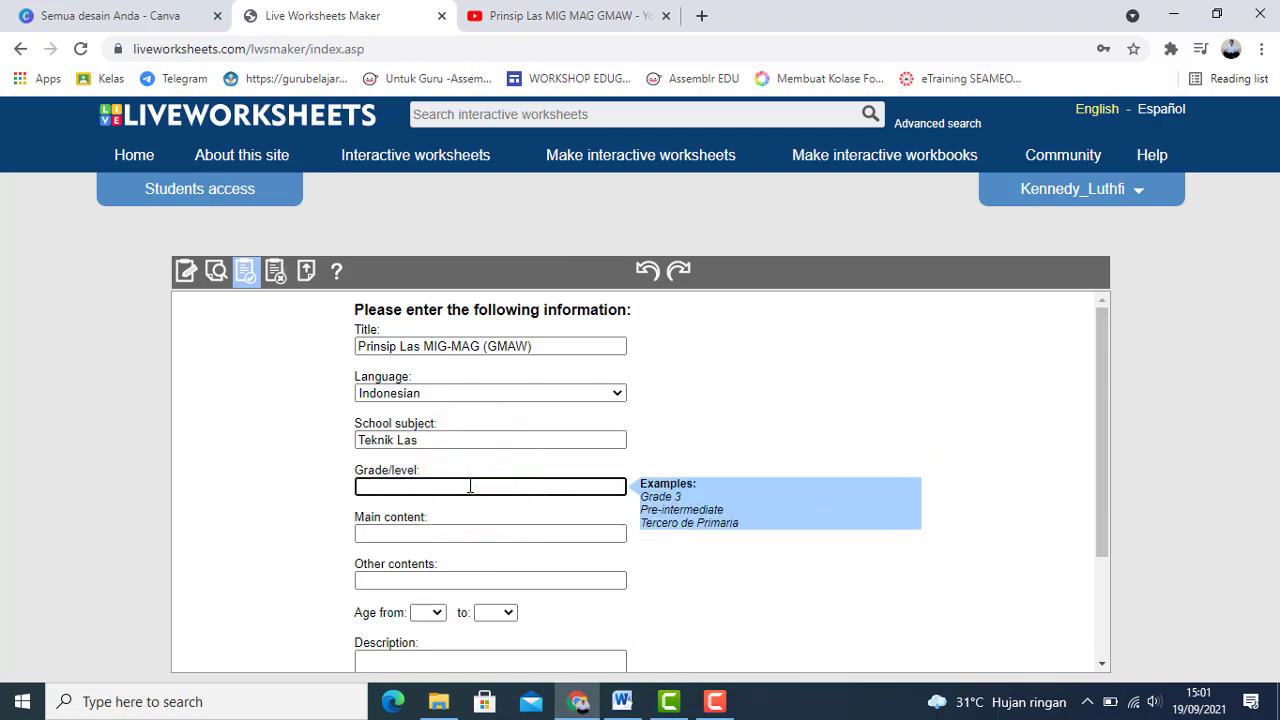
type("XI")
- Enter Las MIG-MAG as the main content and Alat utama las MIG/MAG as the other contents
left_click(453, 528)
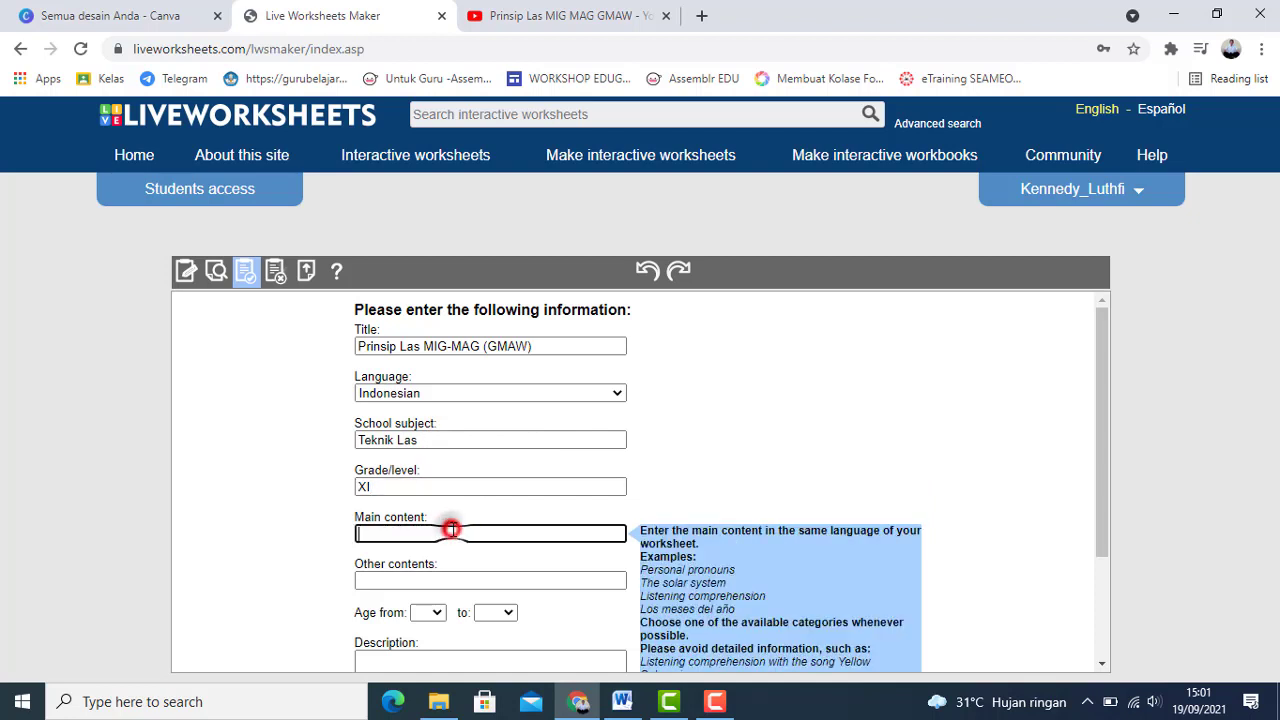
type("Las MIG/MAG")
scroll(448, 527, "down", 1)
left_click(410, 487)
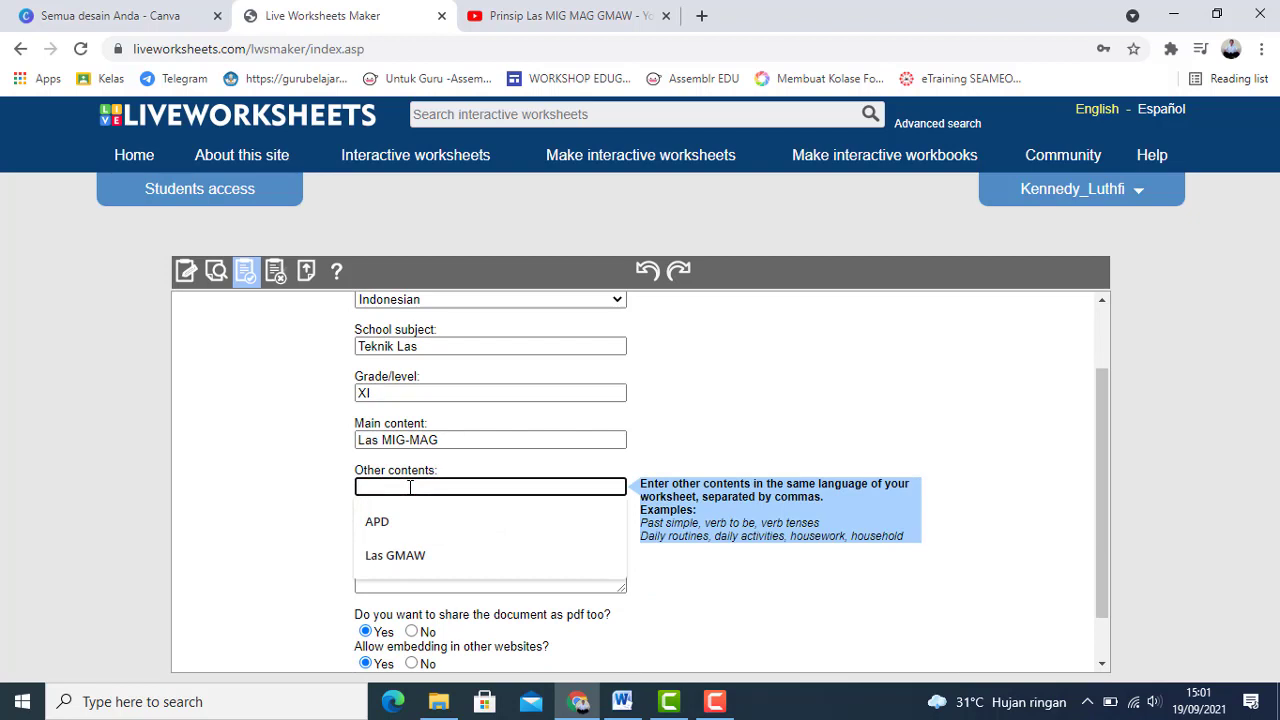
type("Alat ")
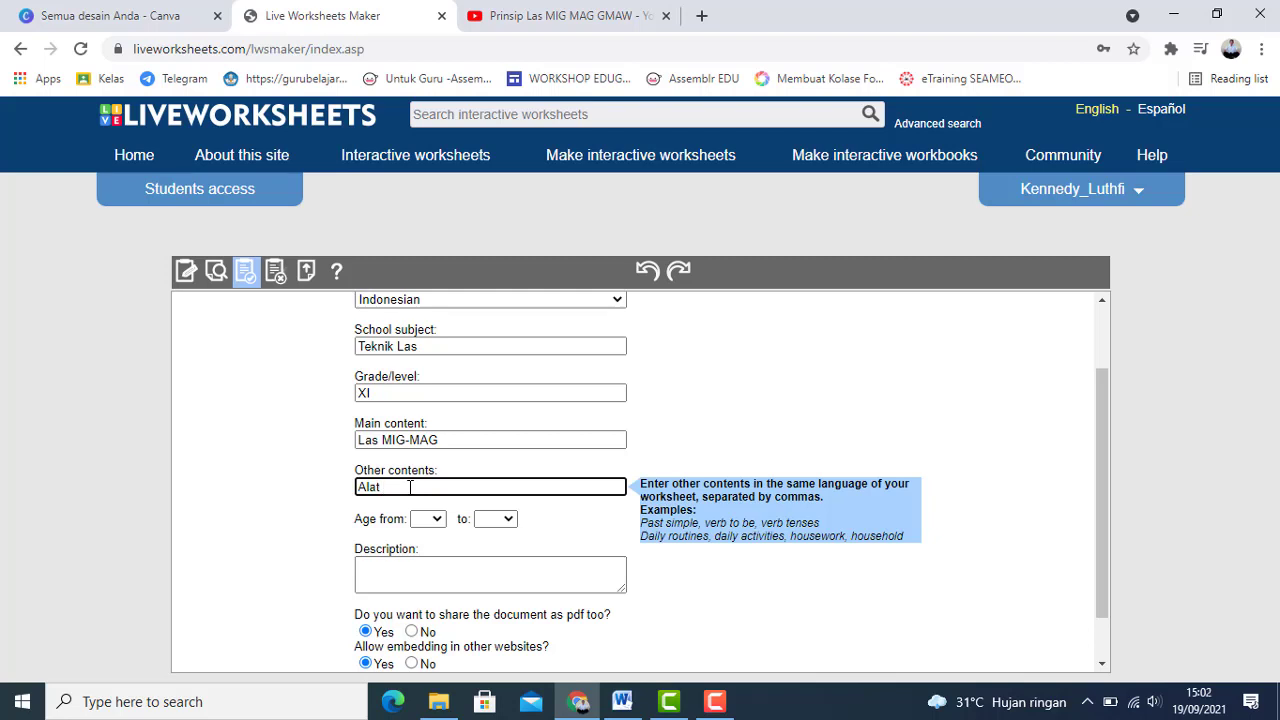
type("utama las MIG")
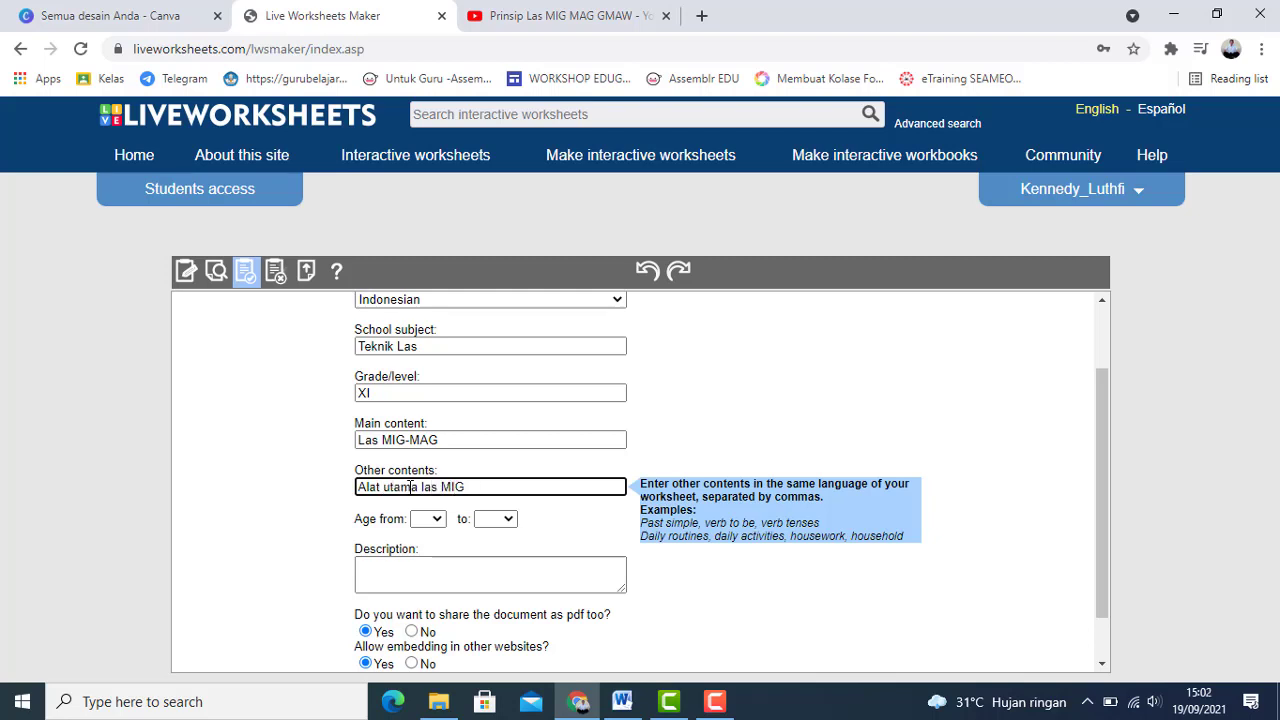
type("/MAG")
- Set the worksheet's age range from 15 to 18
left_click(436, 519)
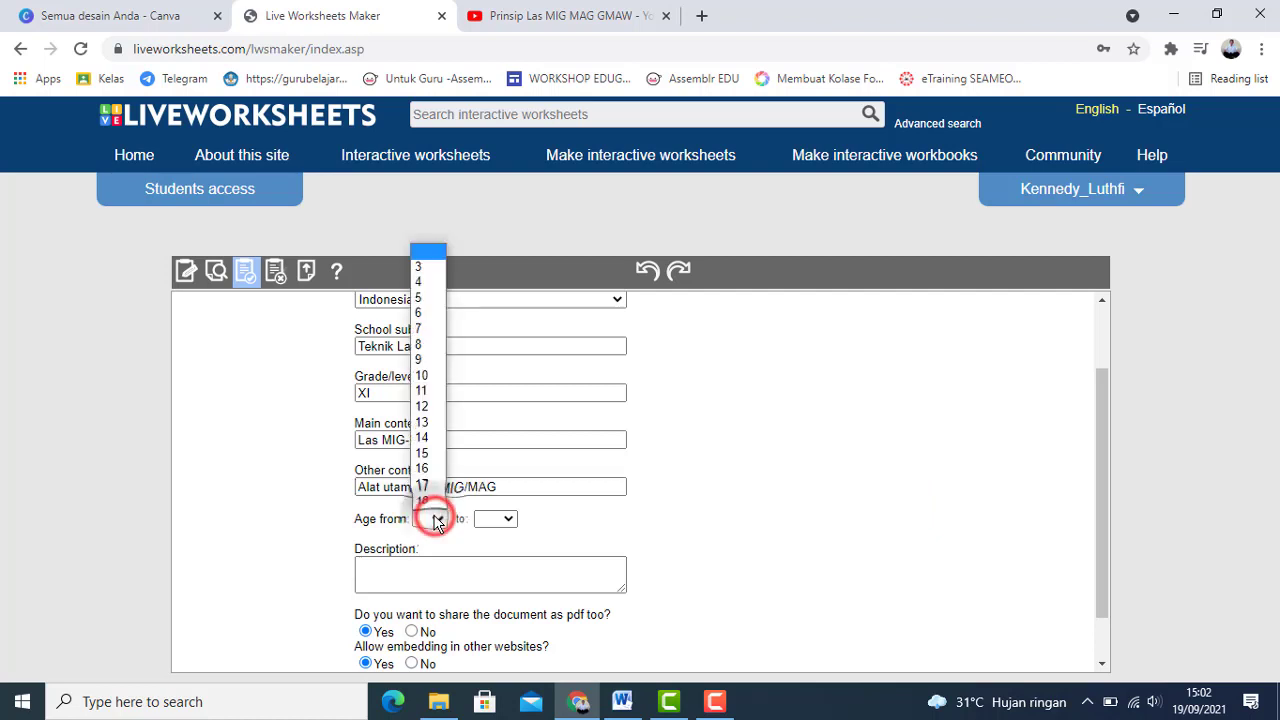
left_click(422, 452)
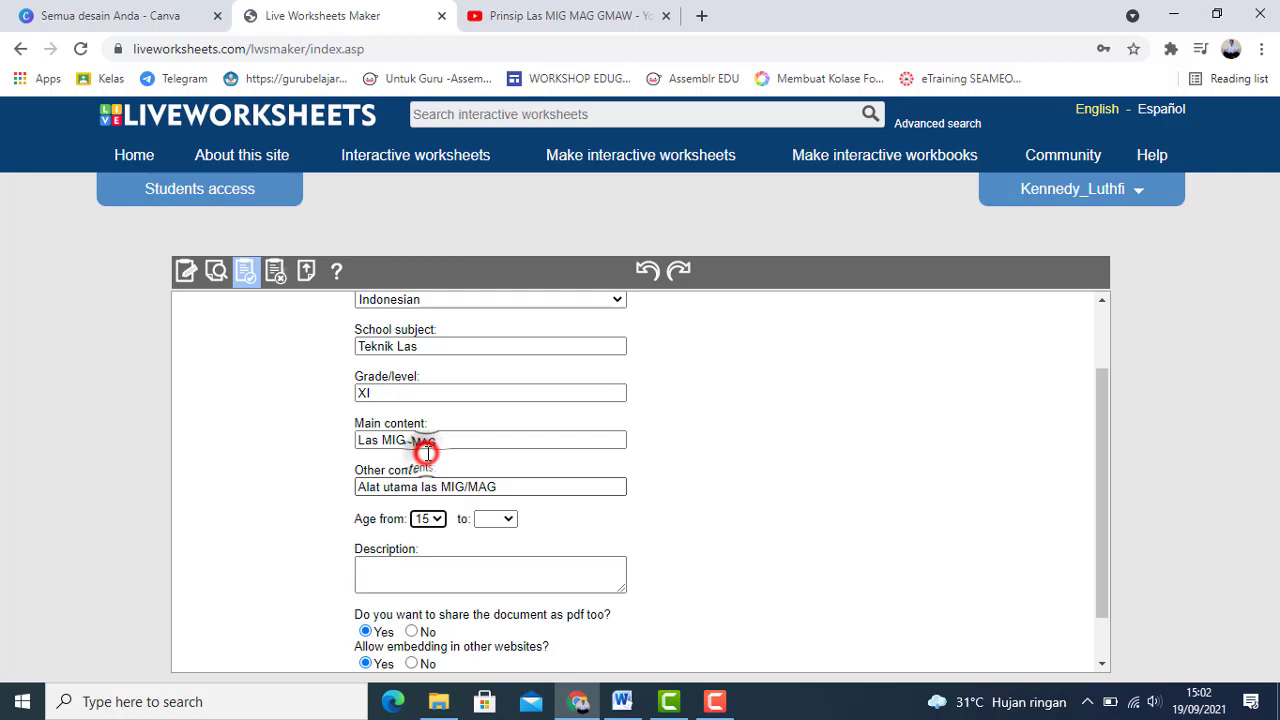
left_click(507, 518)
left_click(495, 489)
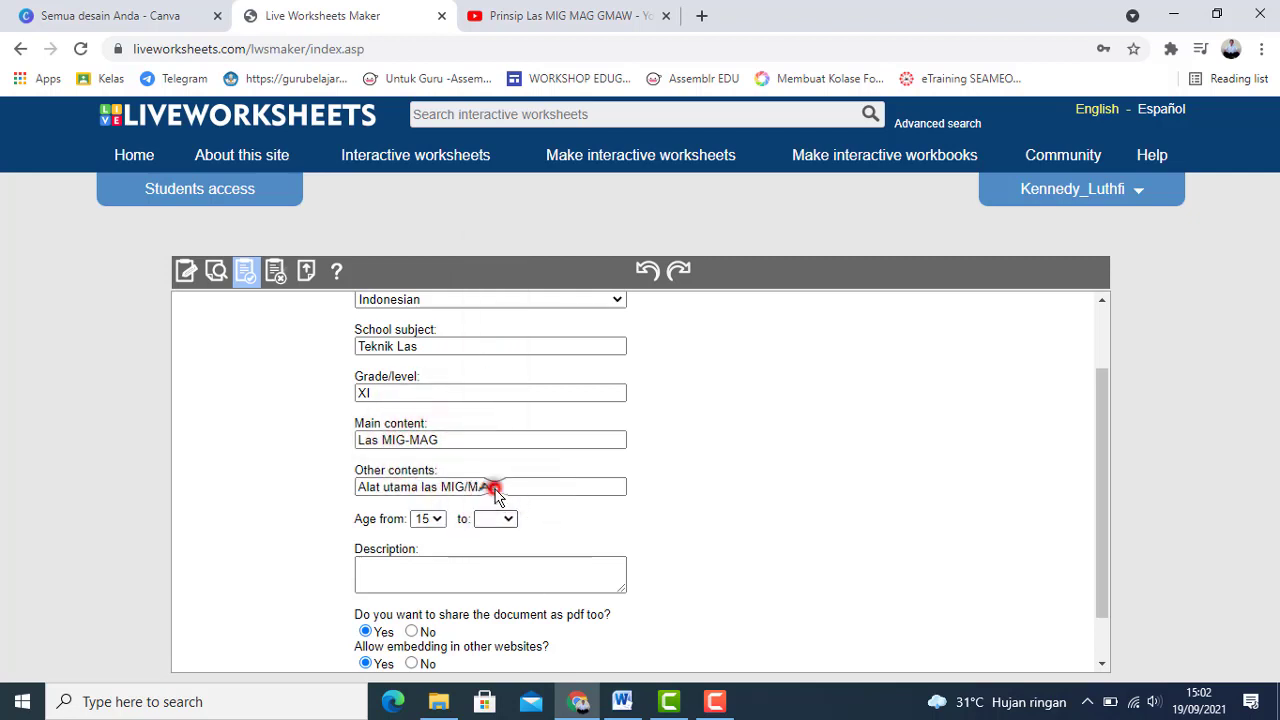
- Copy the title Prinsip Las MIG-MAG (GMAW) into the description and save the worksheet information
scroll(494, 490, "down", 2)
left_click(486, 510)
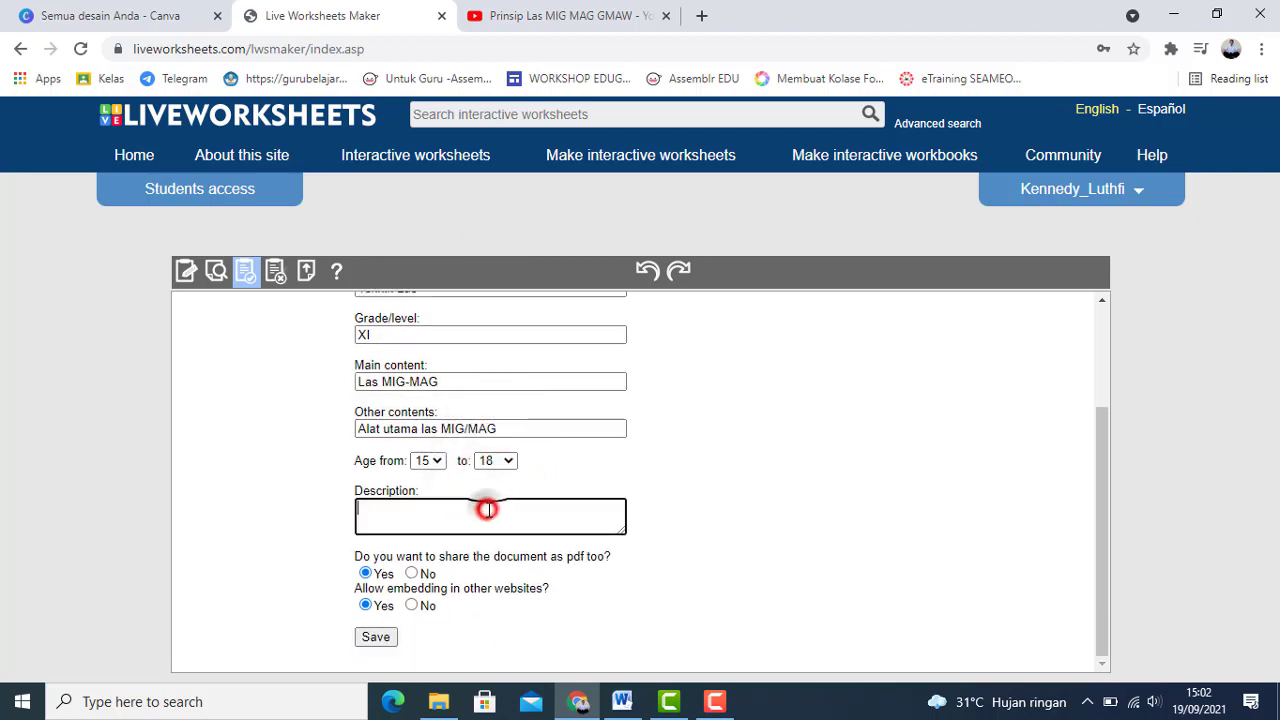
scroll(357, 345, "up", 3)
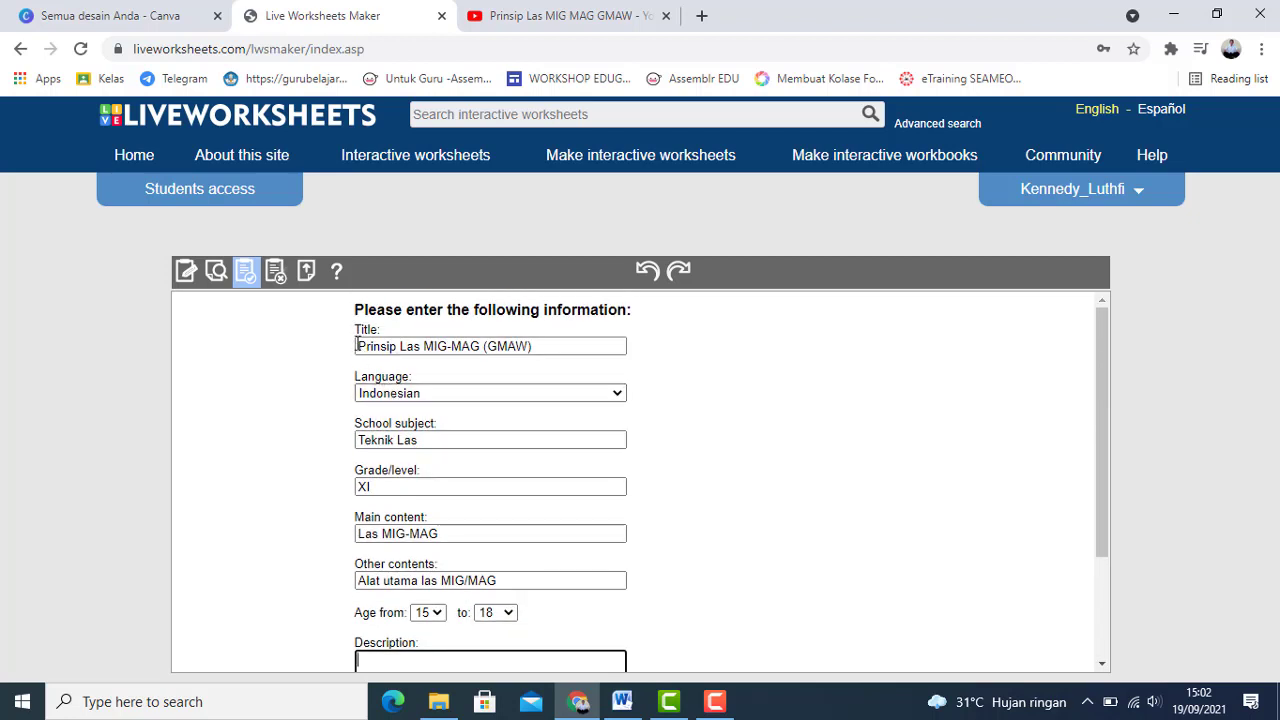
left_click_drag(357, 345, 574, 363)
key("ctrl+c")
scroll(536, 407, "down", 3)
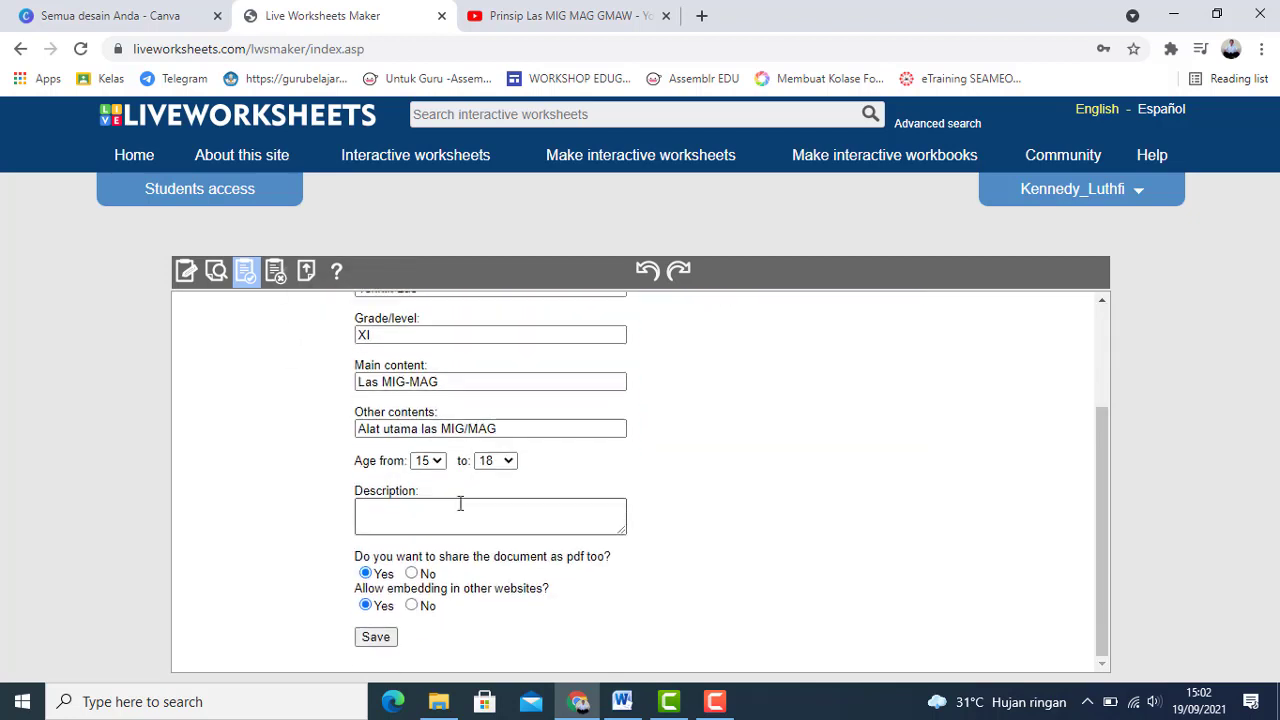
left_click(459, 508)
key("ctrl+v")
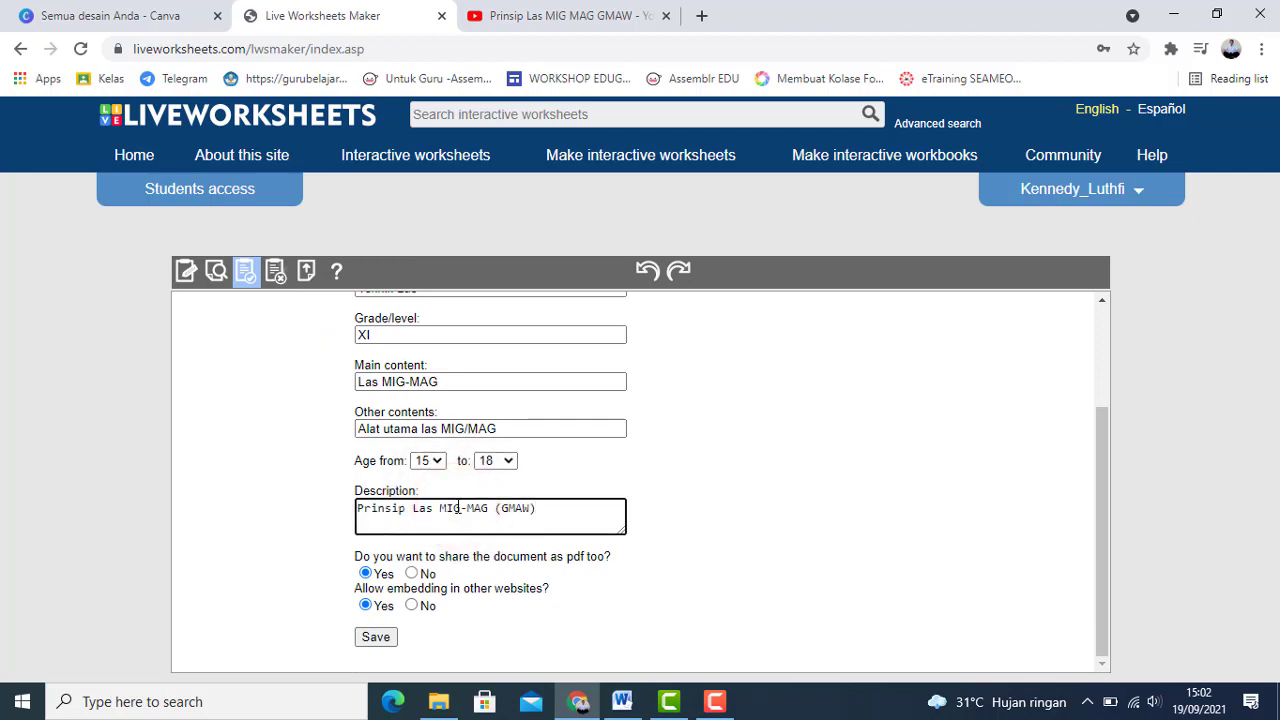
left_click(379, 639)
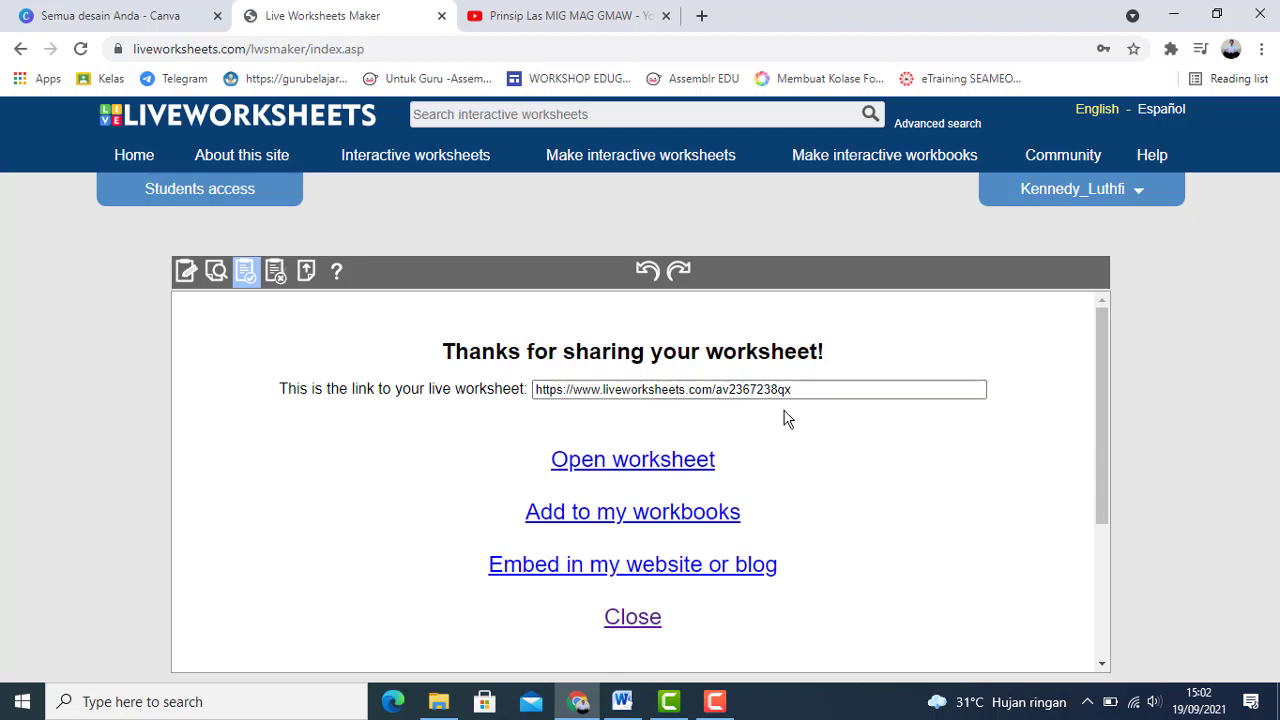
- Open the published worksheet's page and bring up its custom link options
scroll(851, 477, "down", 3)
left_click(587, 470)
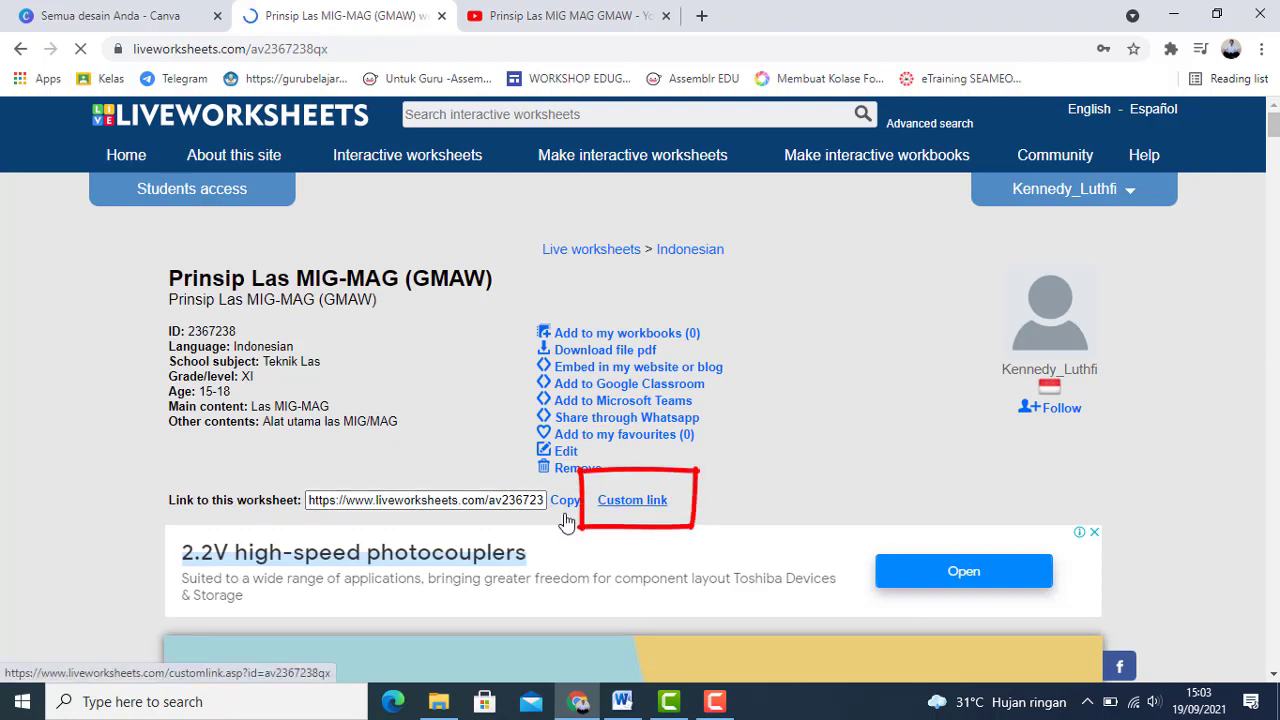
left_click(632, 504)
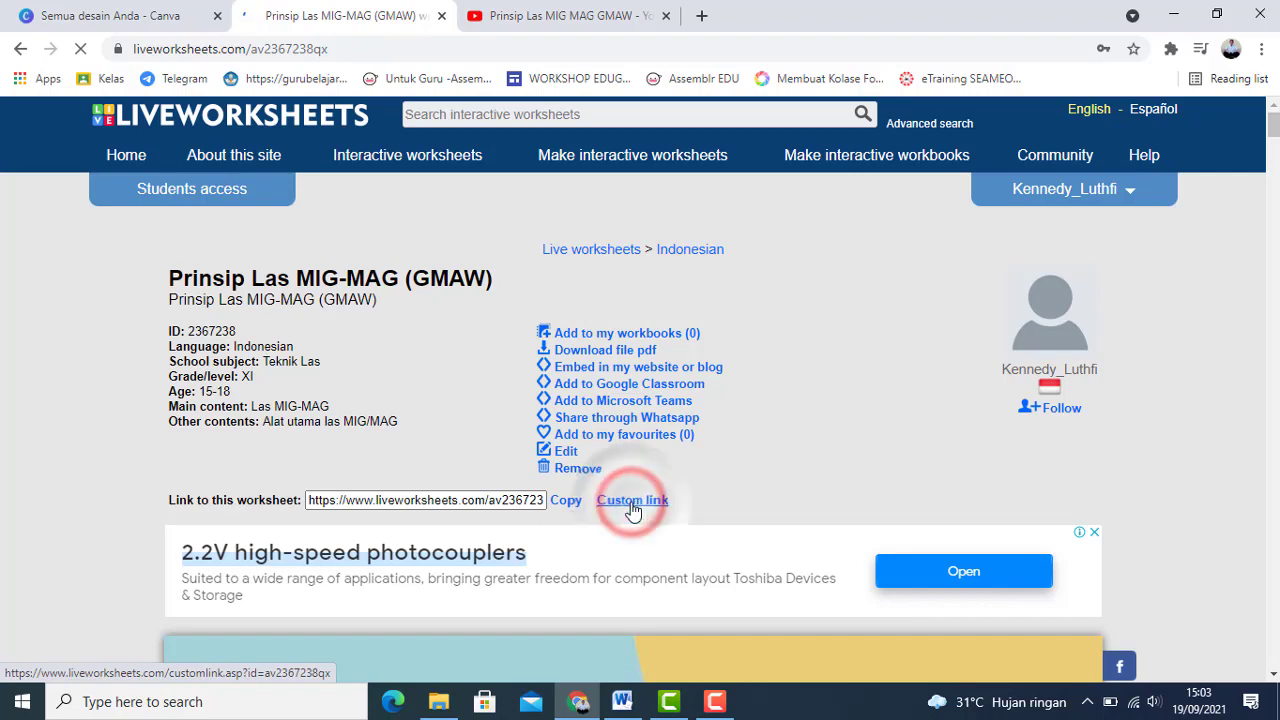
scroll(495, 490, "down", 5)
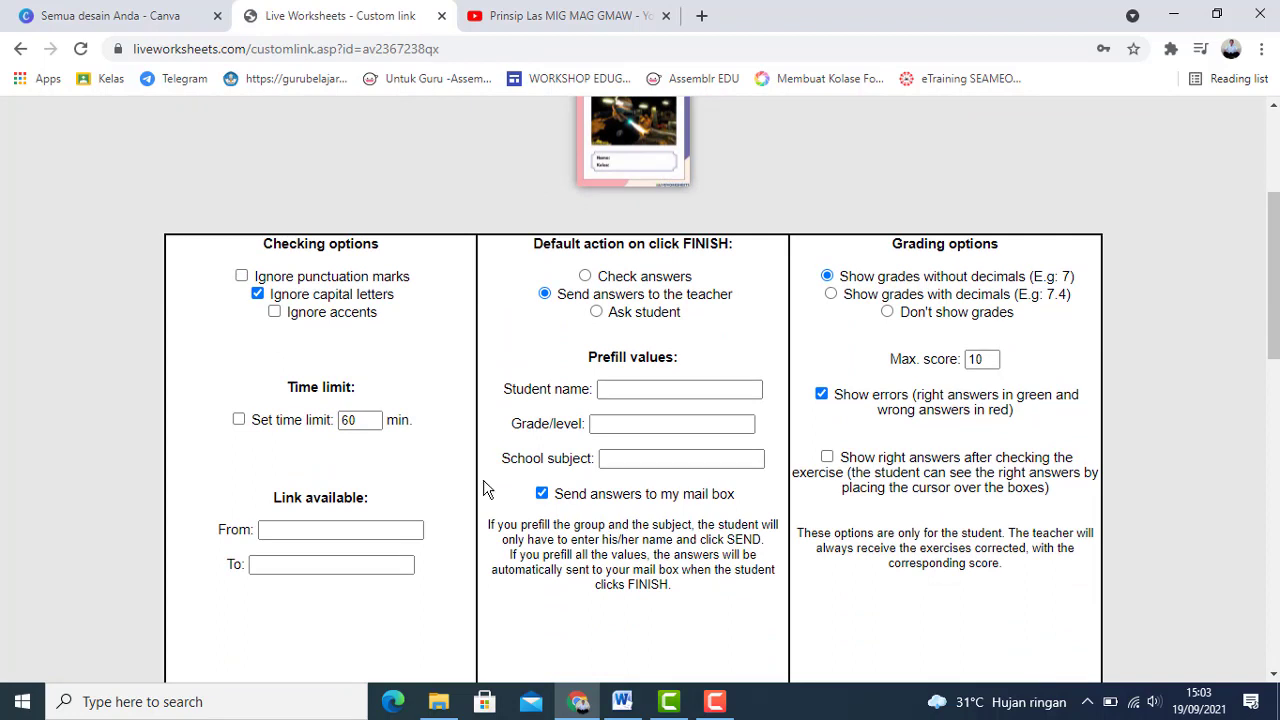
- Set the finish action to send answers to the teacher, show grades with decimals, and set the maximum score to 100
mouse_move(360, 426)
left_click(585, 277)
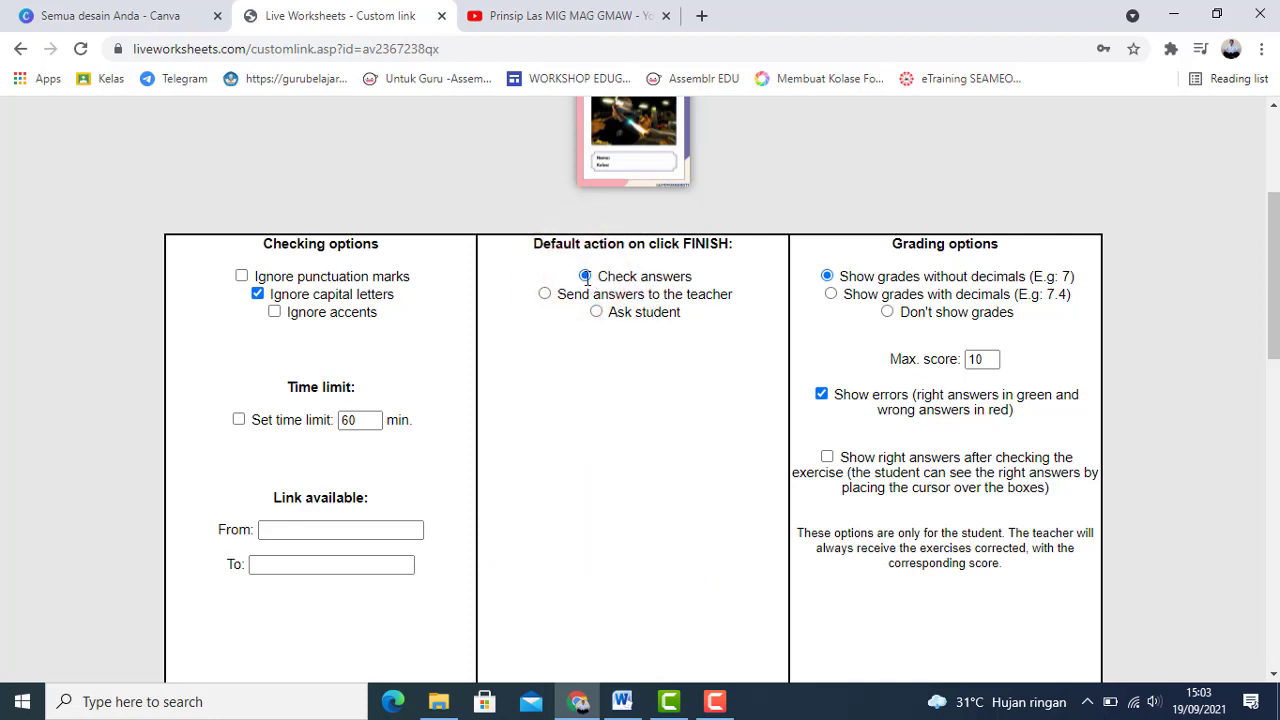
left_click(544, 296)
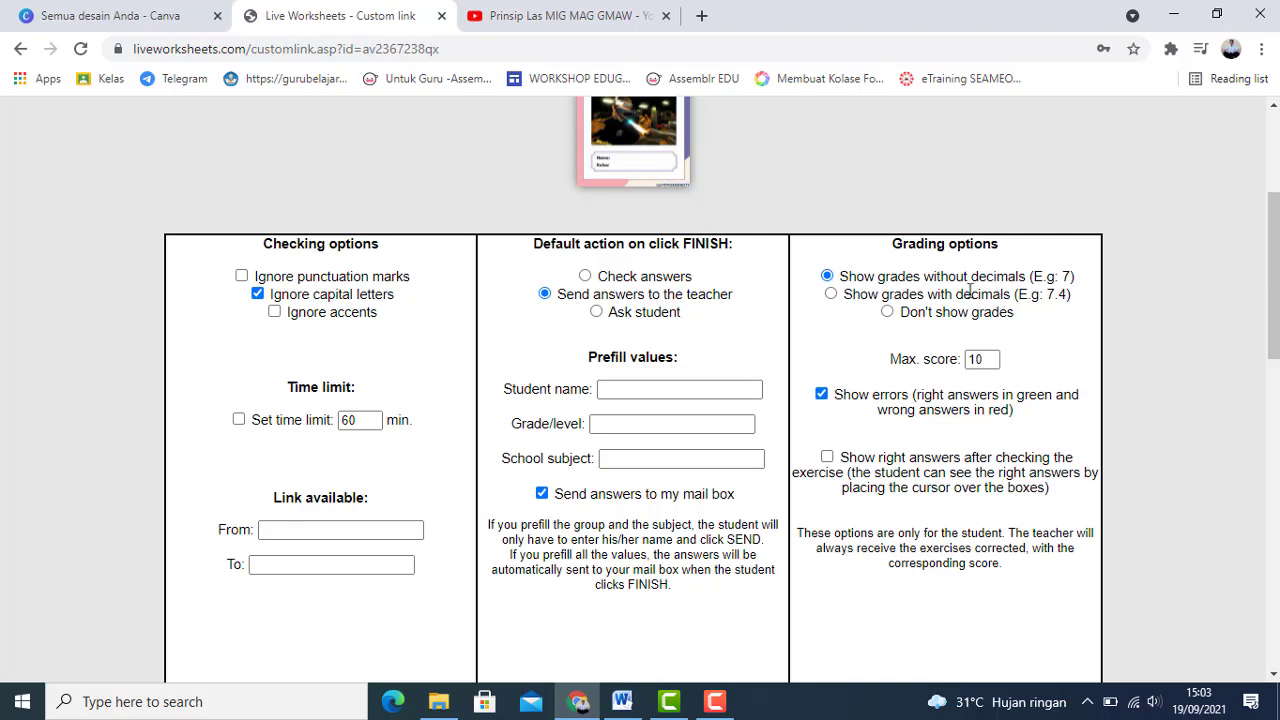
left_click(831, 296)
double_click(992, 360)
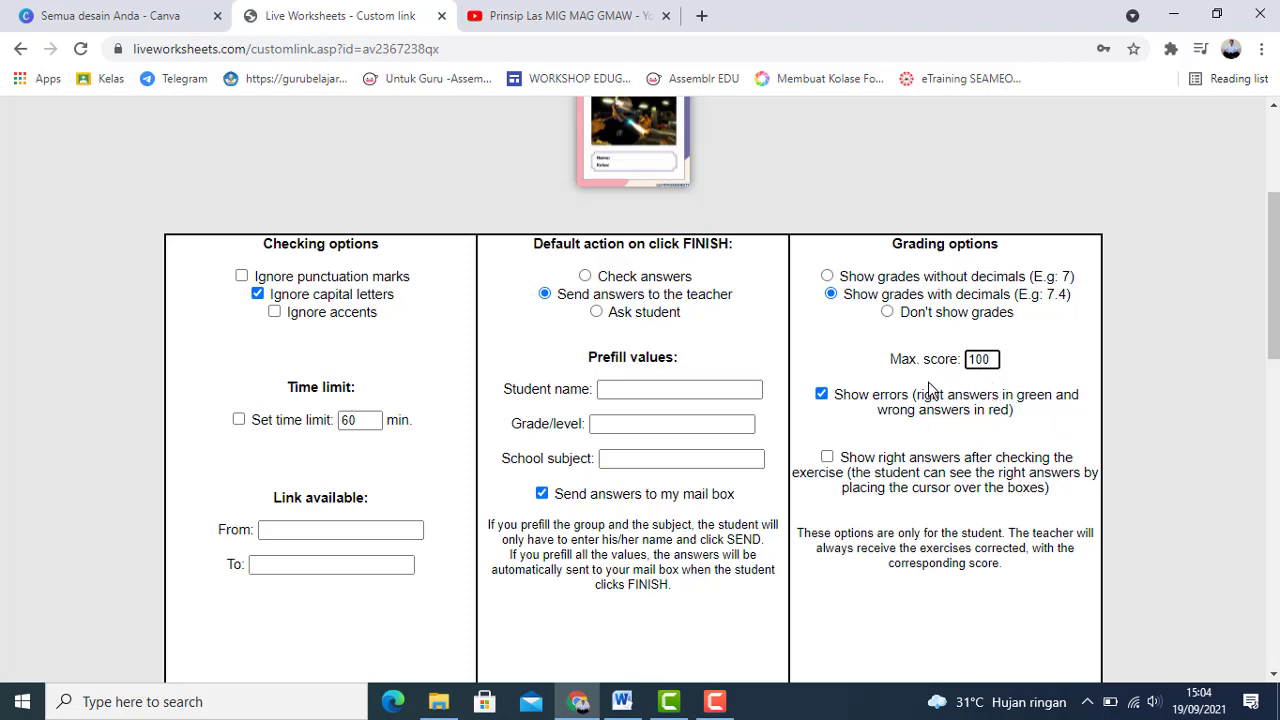
- Copy the worksheet's generated custom link
scroll(990, 375, "down", 2)
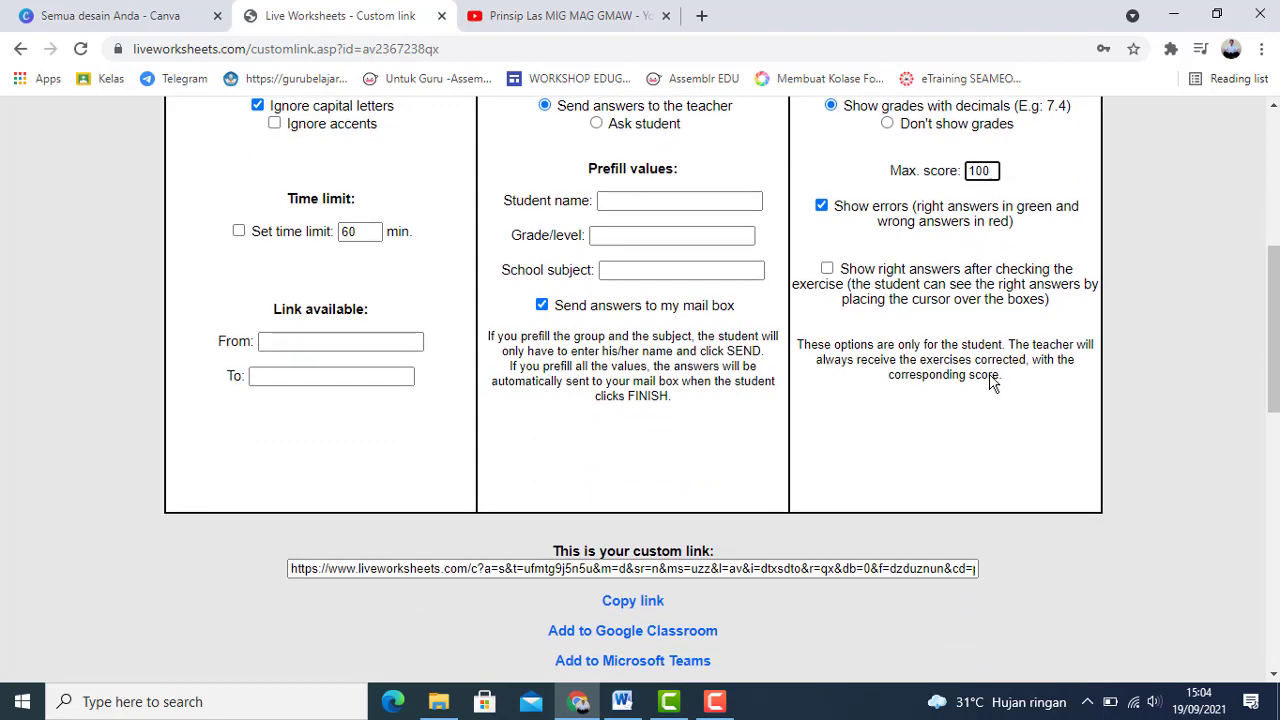
scroll(914, 394, "down", 2)
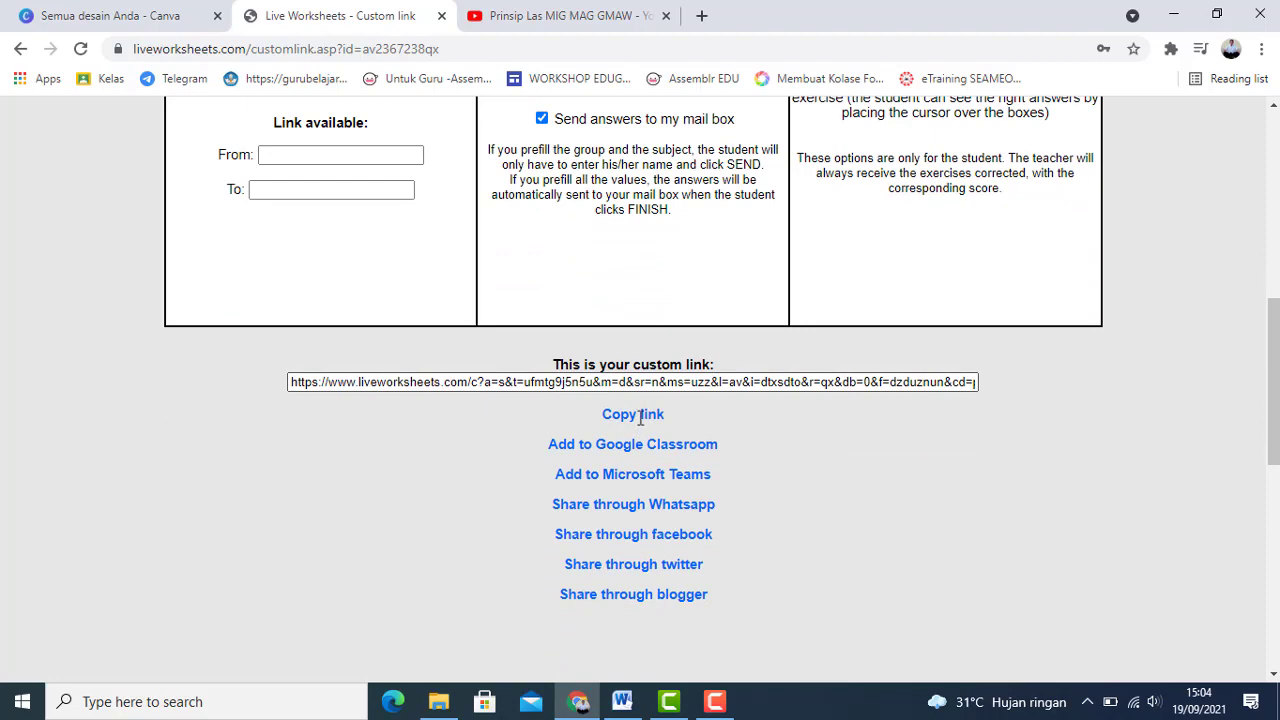
left_click(640, 416)
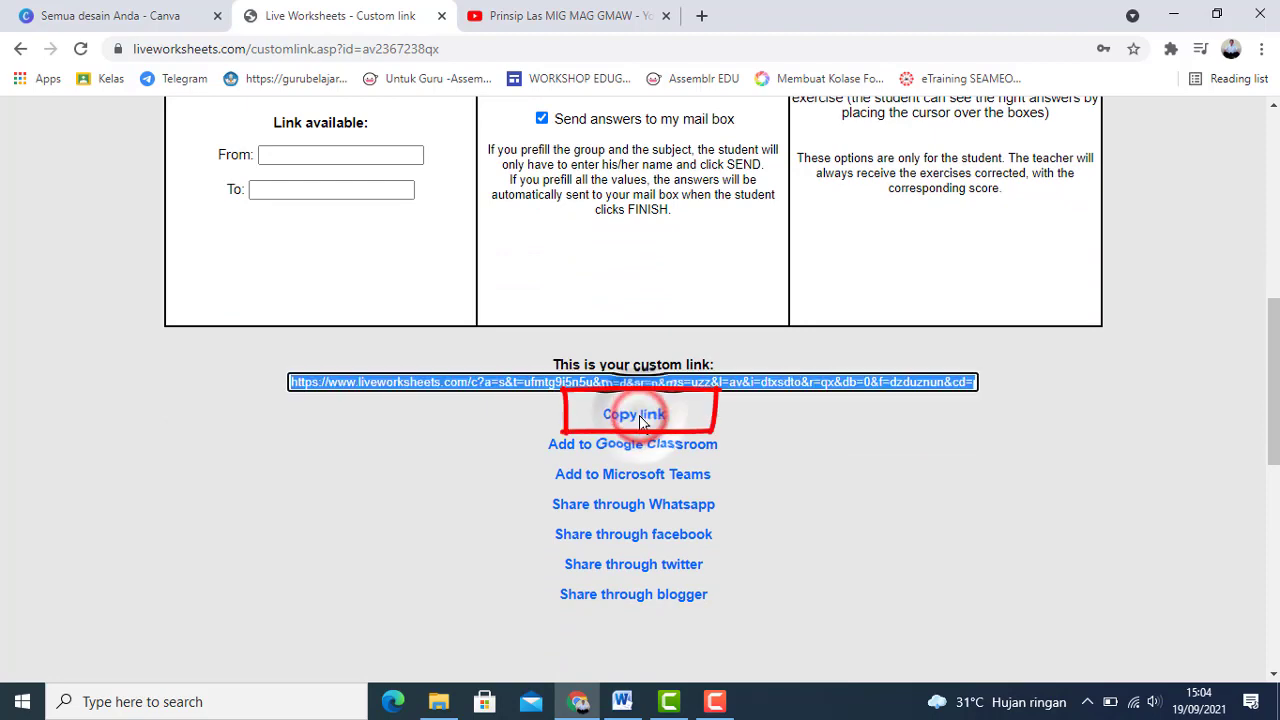
- Set the custom link's availability to start on 2021/09/19 at 15:05
scroll(640, 420, "up", 3)
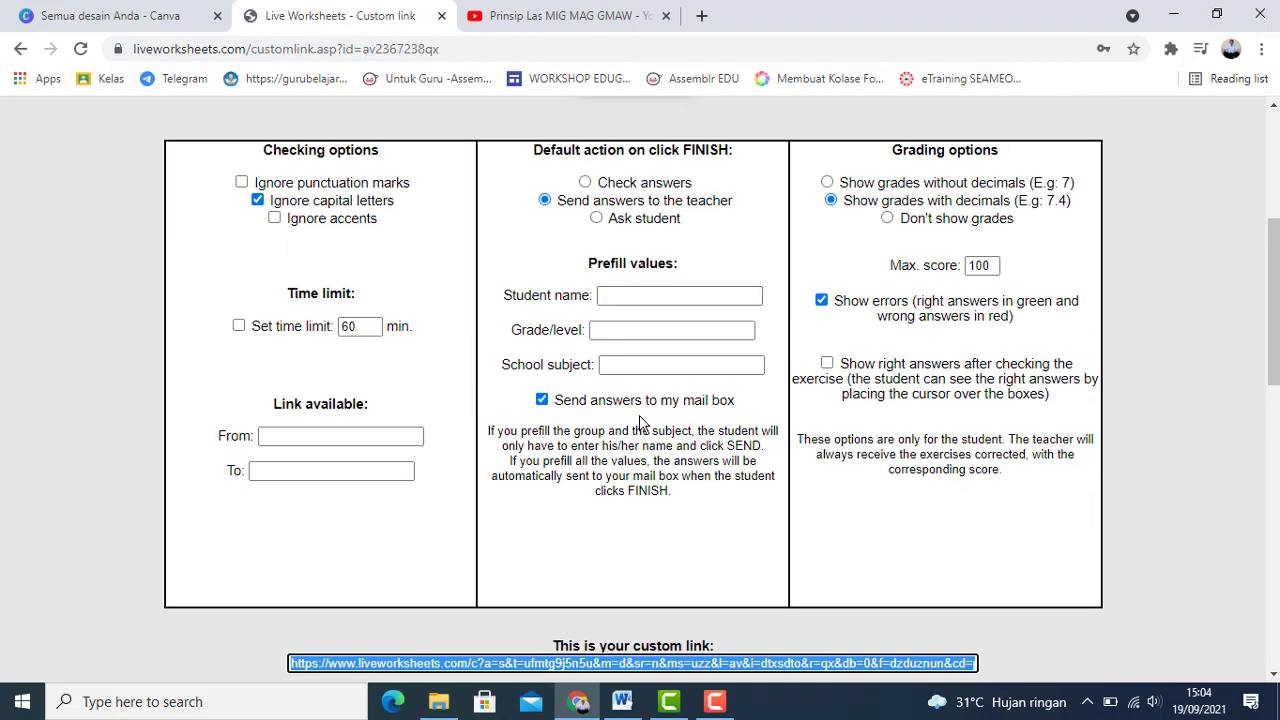
scroll(640, 420, "up", 2)
scroll(640, 422, "down", 2)
left_click(322, 436)
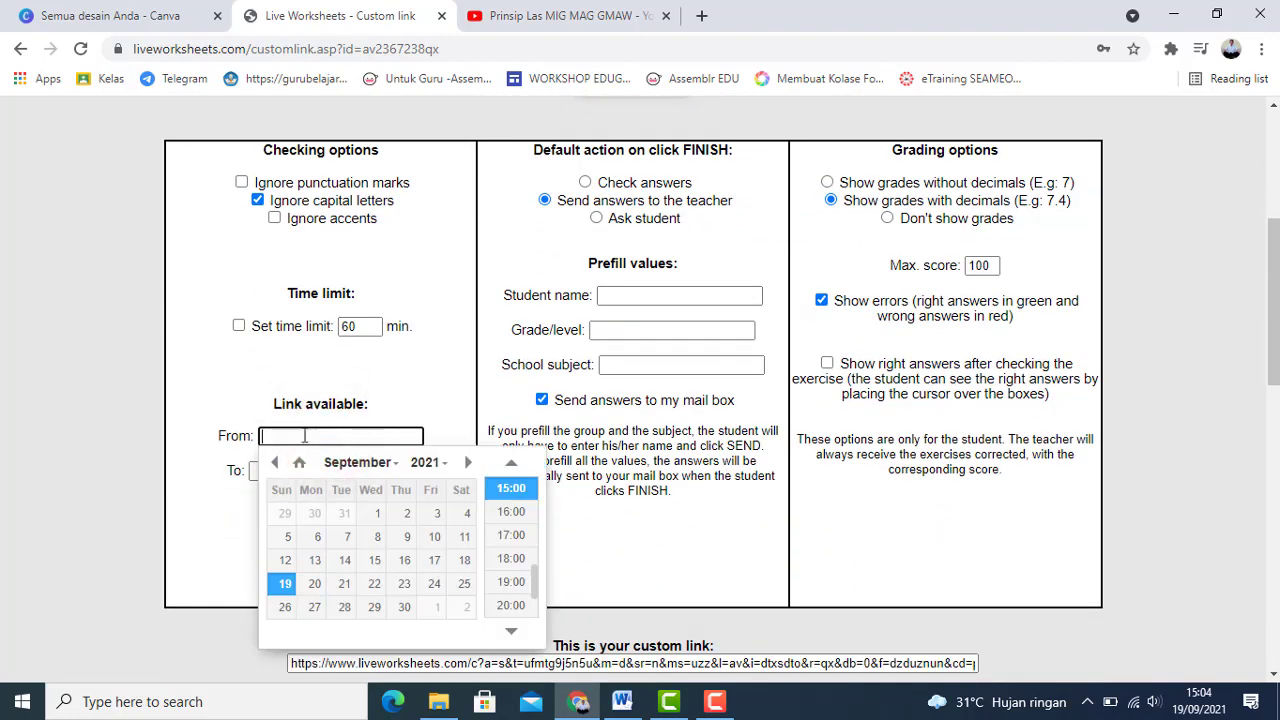
left_click(289, 432)
left_click(290, 432)
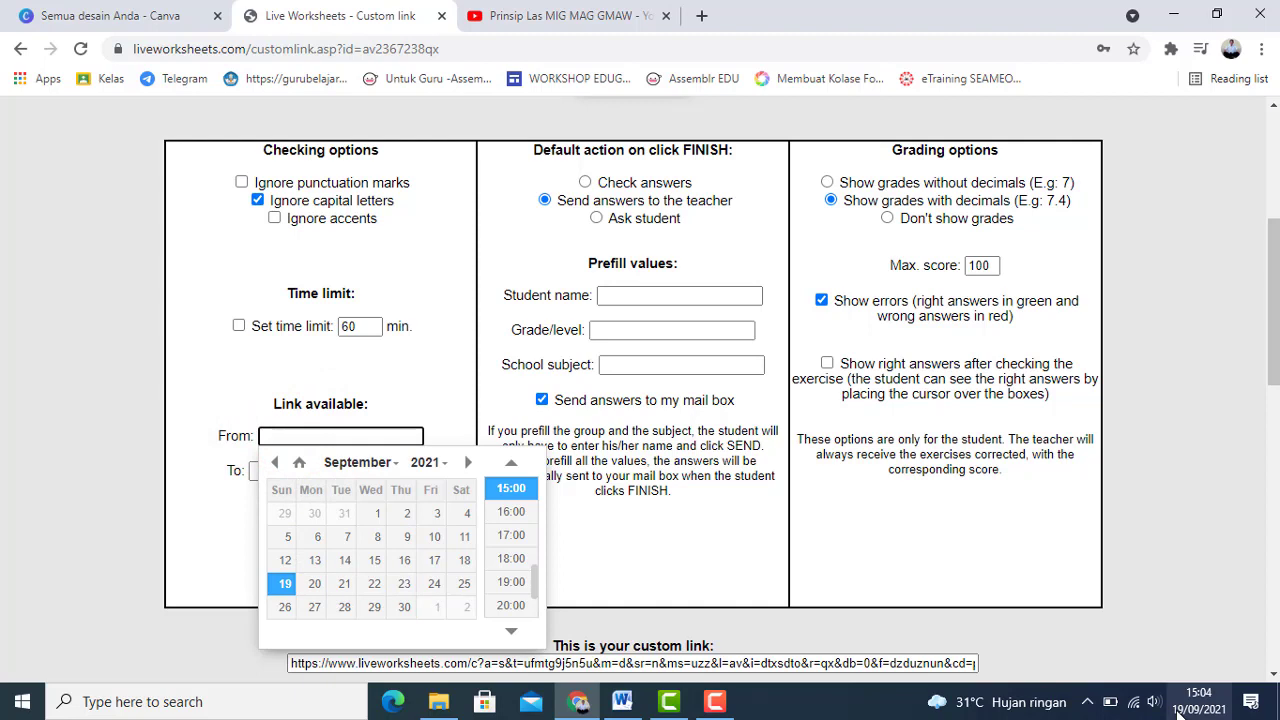
mouse_move(1180, 708)
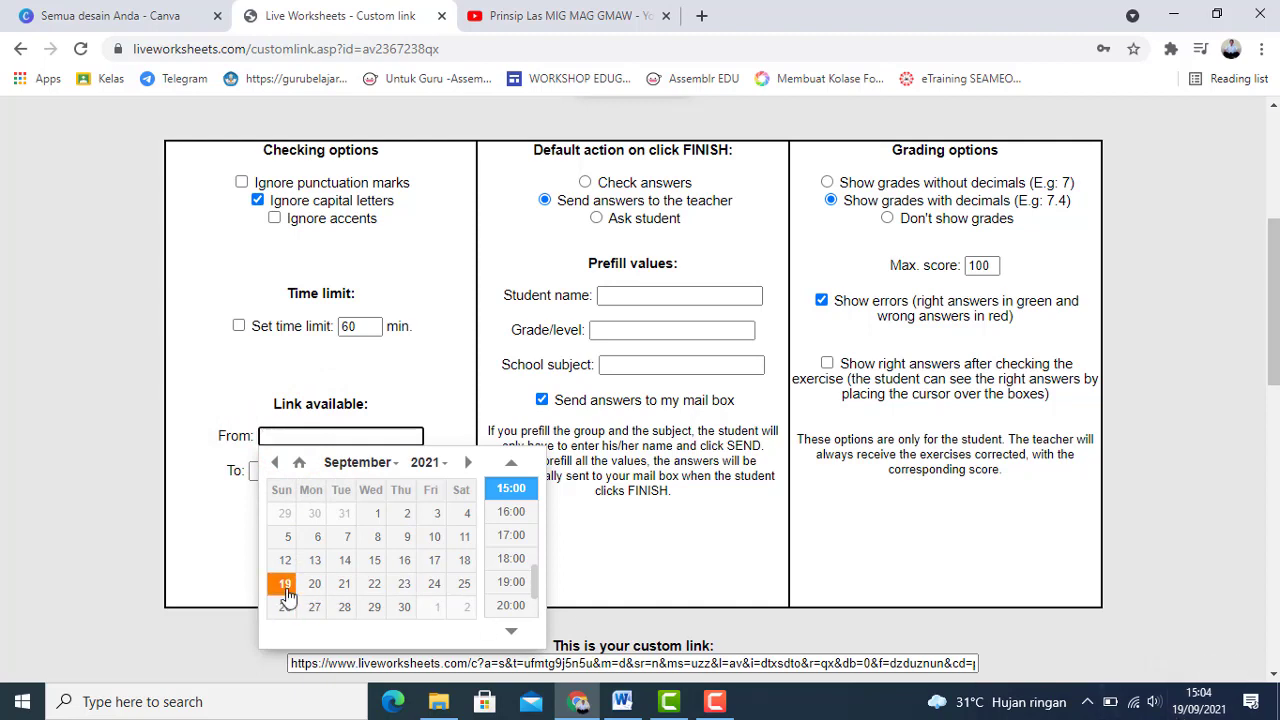
left_click(285, 588)
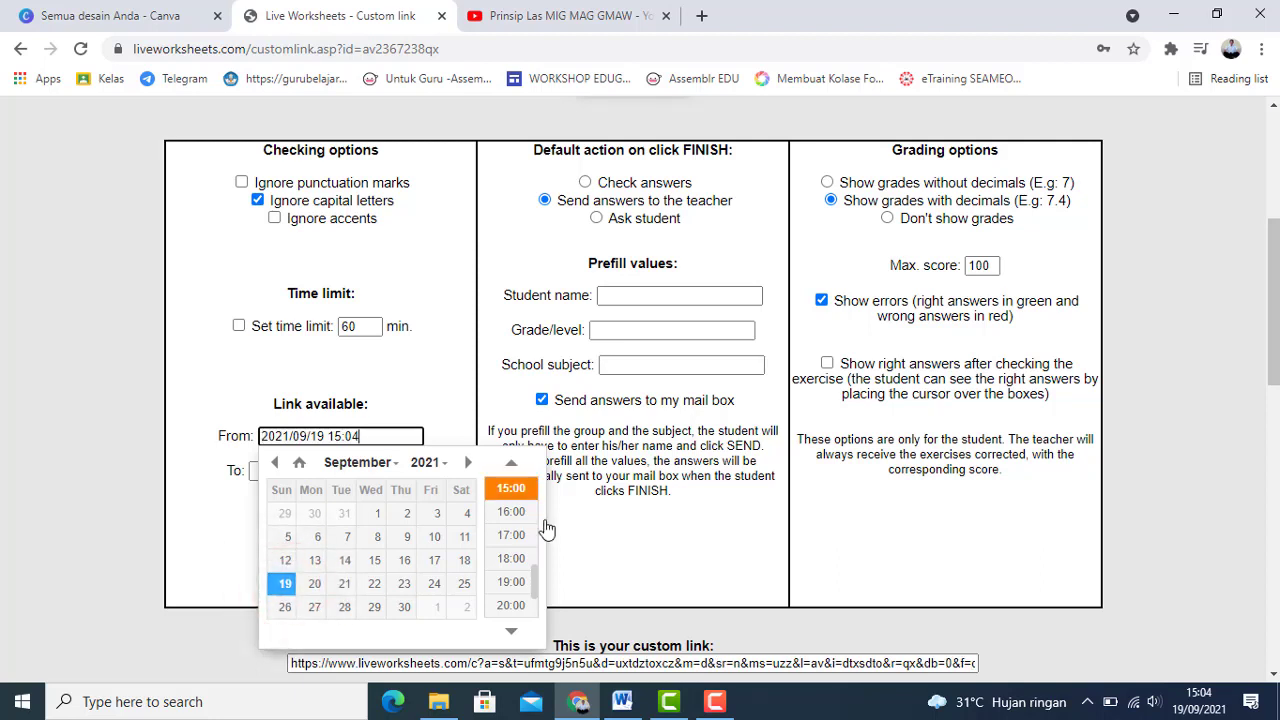
mouse_move(537, 578)
left_mouse_down()
mouse_move(543, 612)
mouse_move(540, 566)
left_mouse_up()
left_click(517, 531)
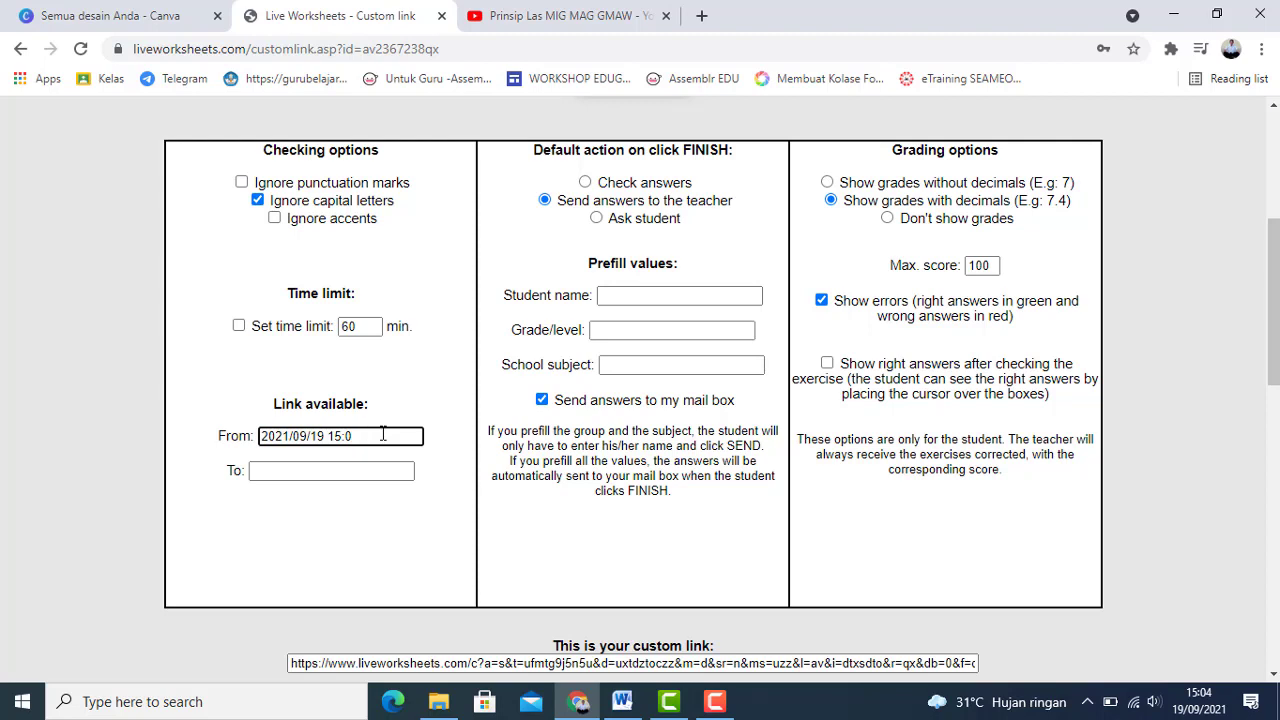
type("5")
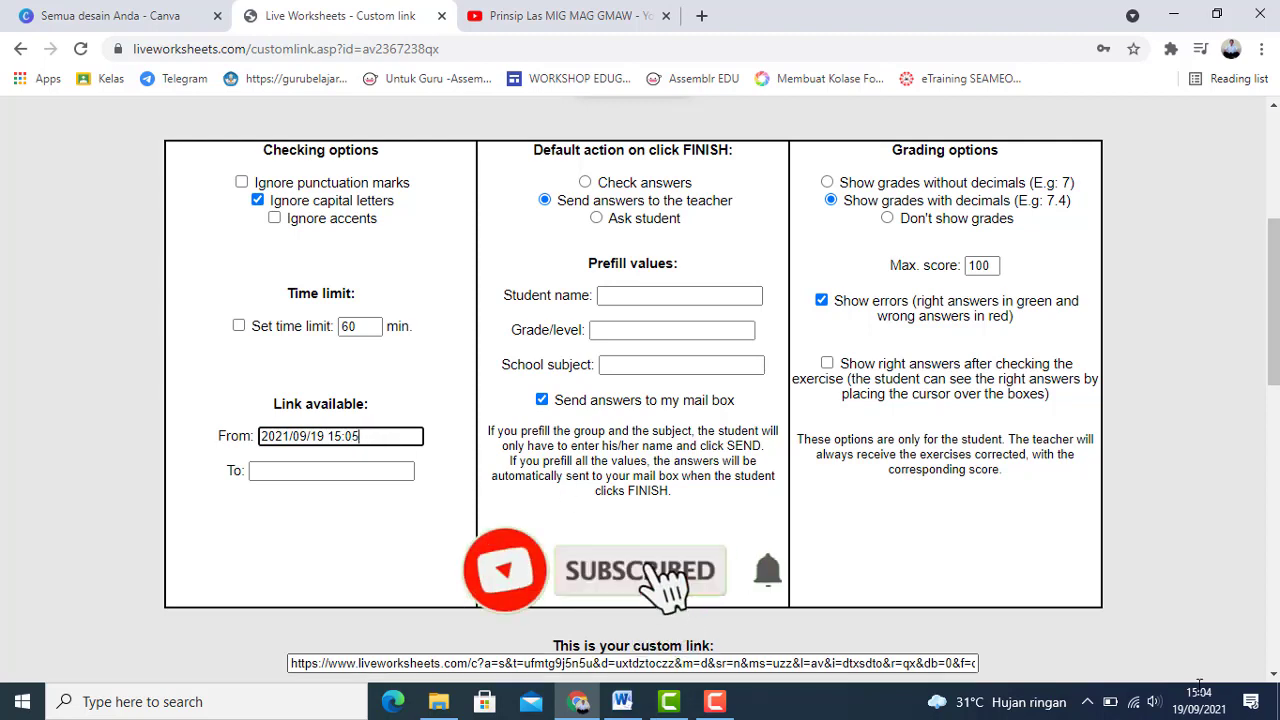
- Set the custom link's availability to end on 2021/09/19 at 18:00
left_click(333, 470)
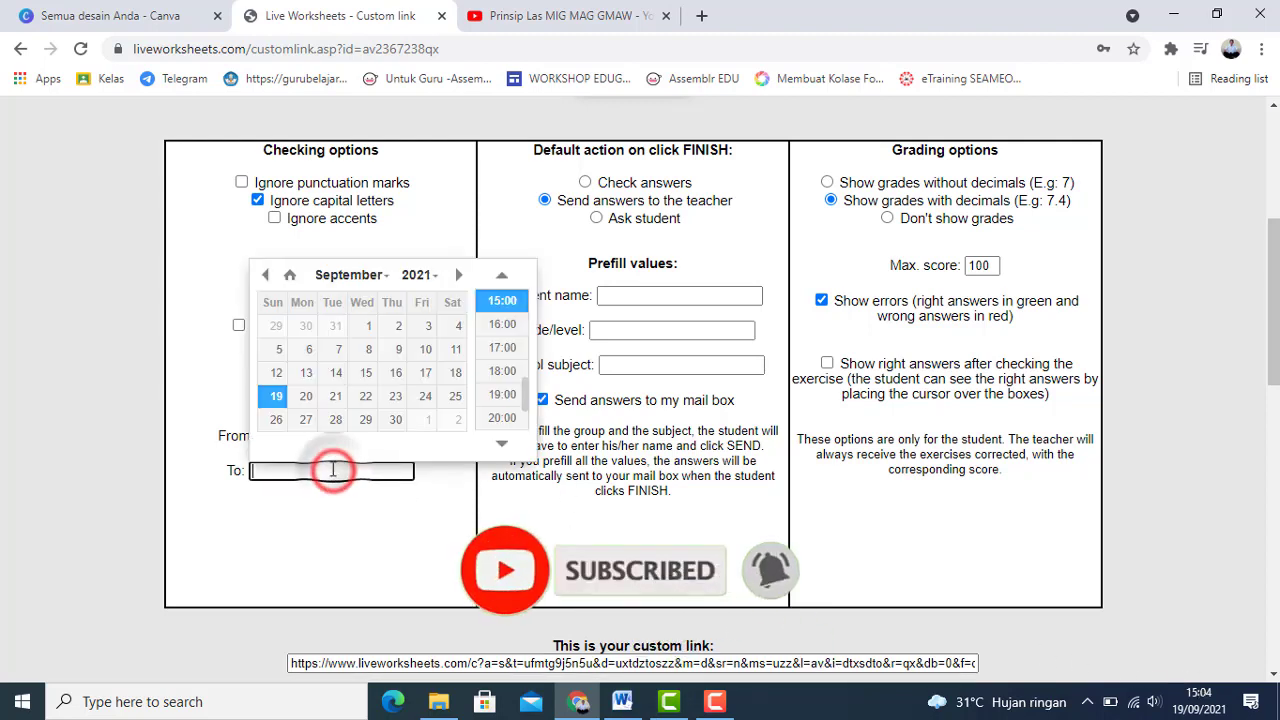
left_click(276, 396)
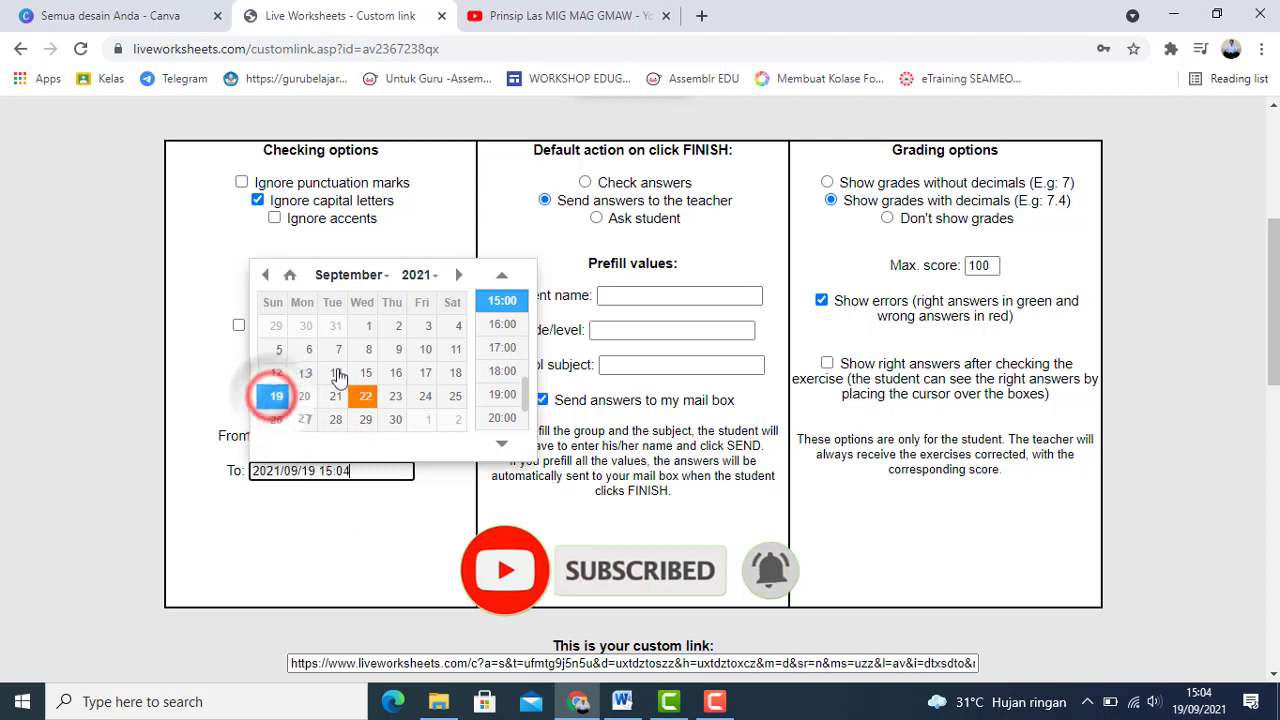
left_click(504, 302)
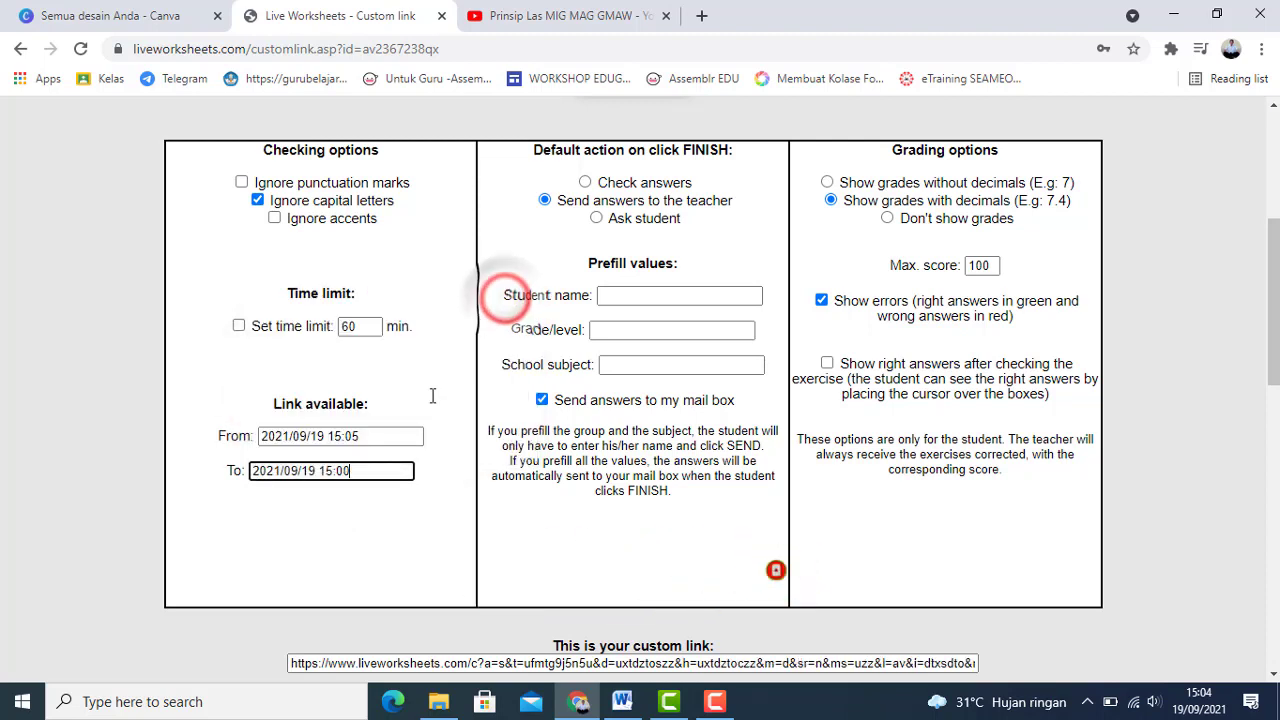
left_click(374, 470)
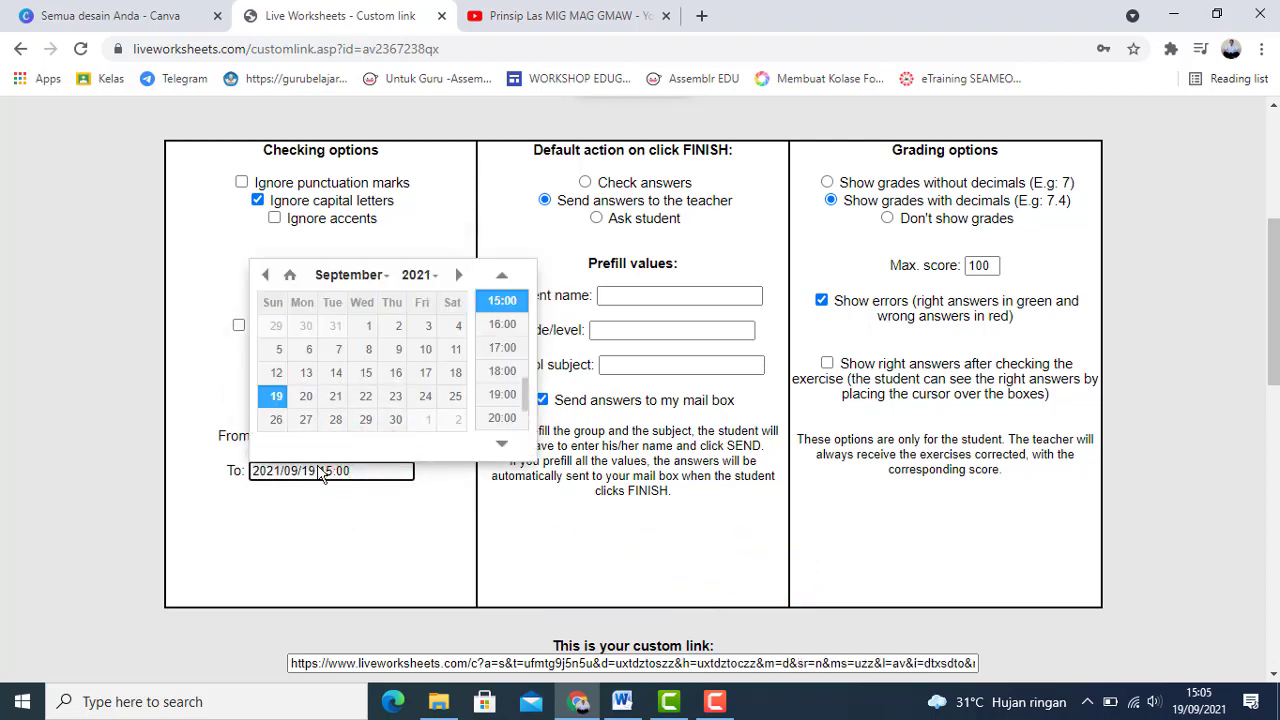
double_click(322, 470)
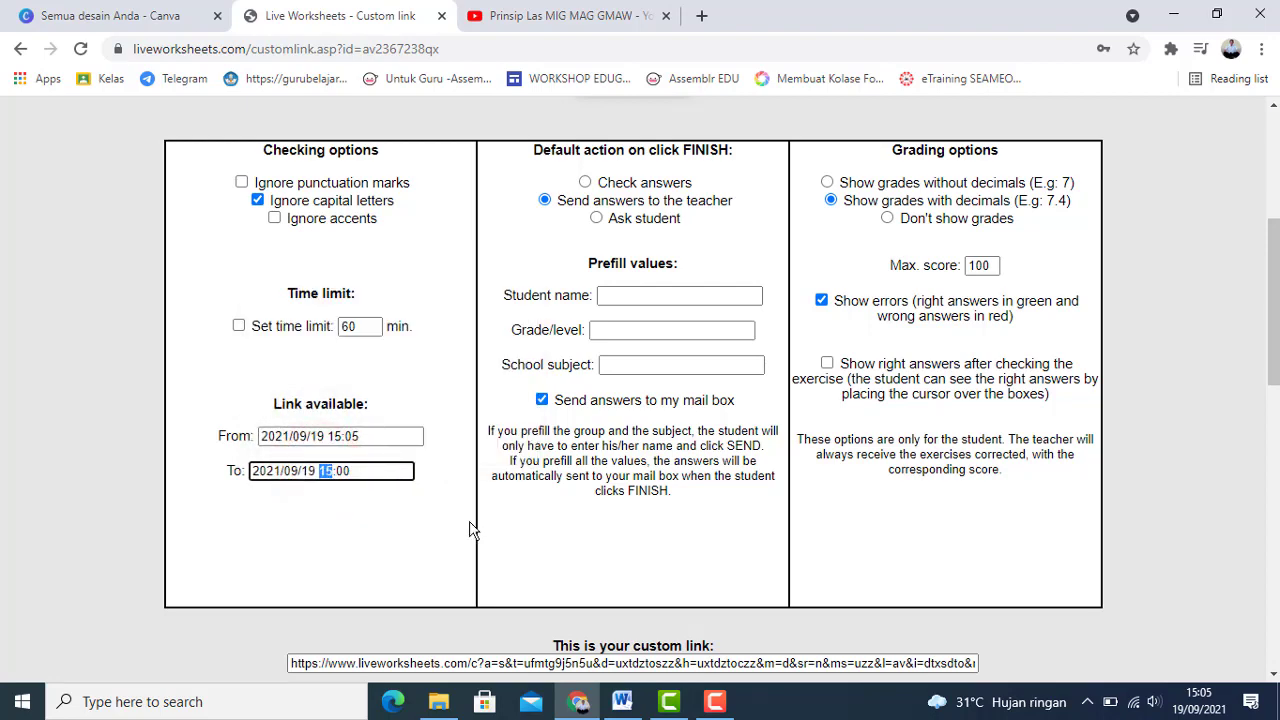
type("18")
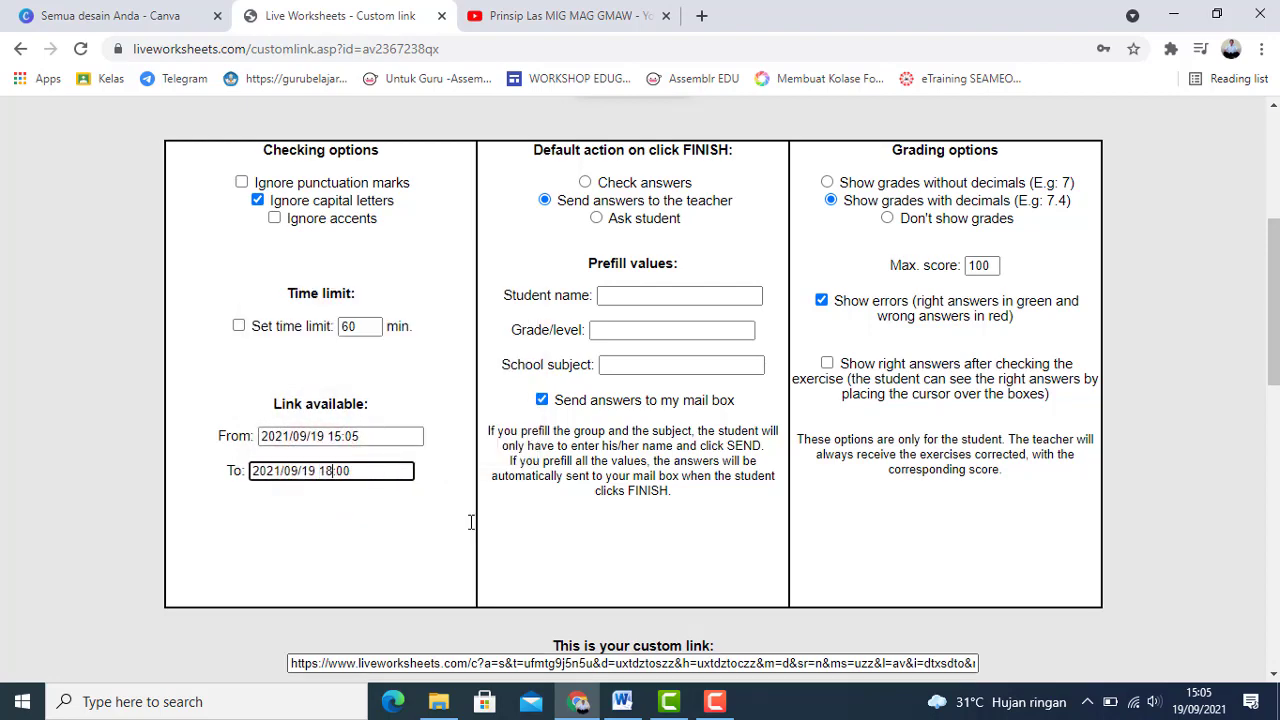
- Copy the updated custom link that includes the availability period
scroll(472, 530, "down", 2)
left_click(633, 510)
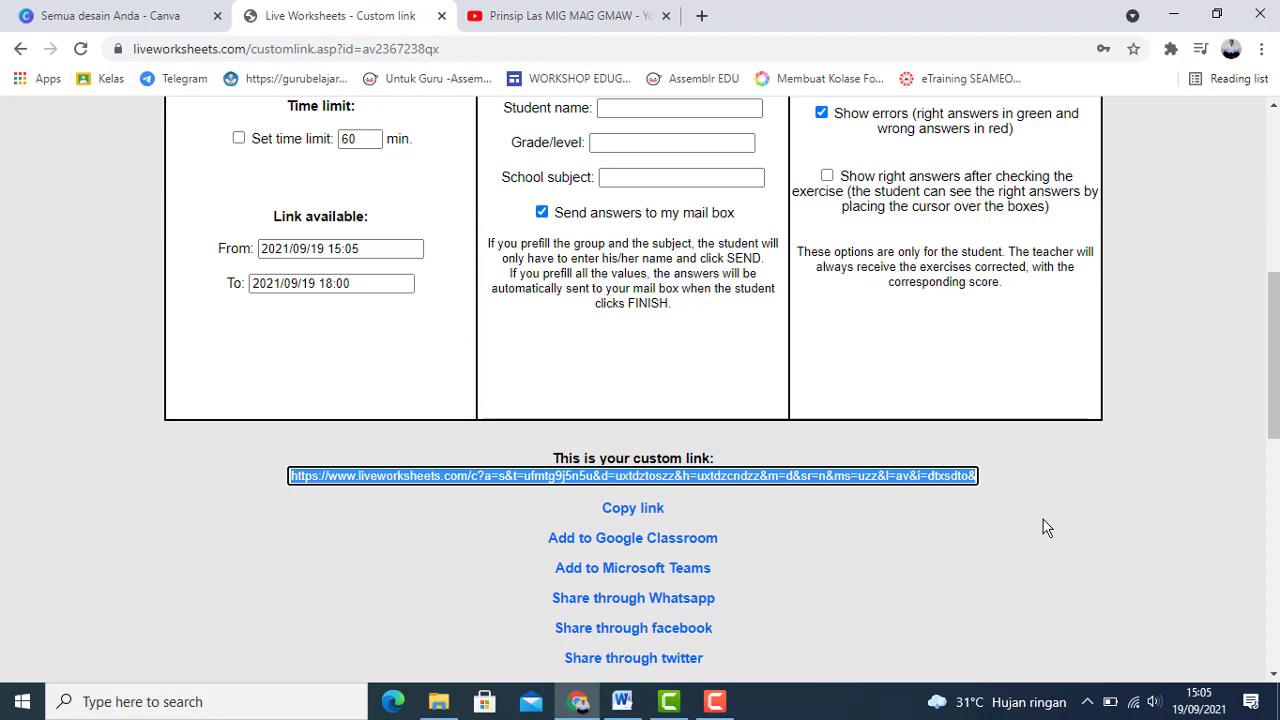
scroll(1079, 508, "up", 1)
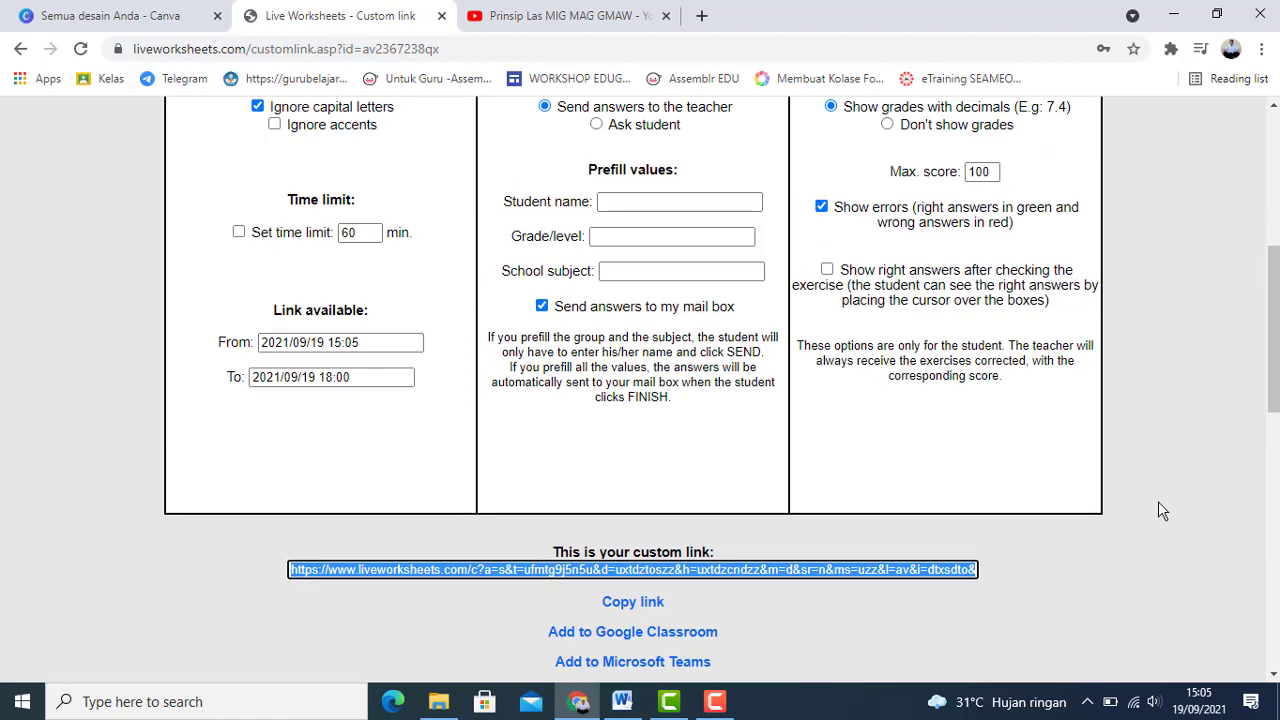
scroll(1158, 503, "up", 5)
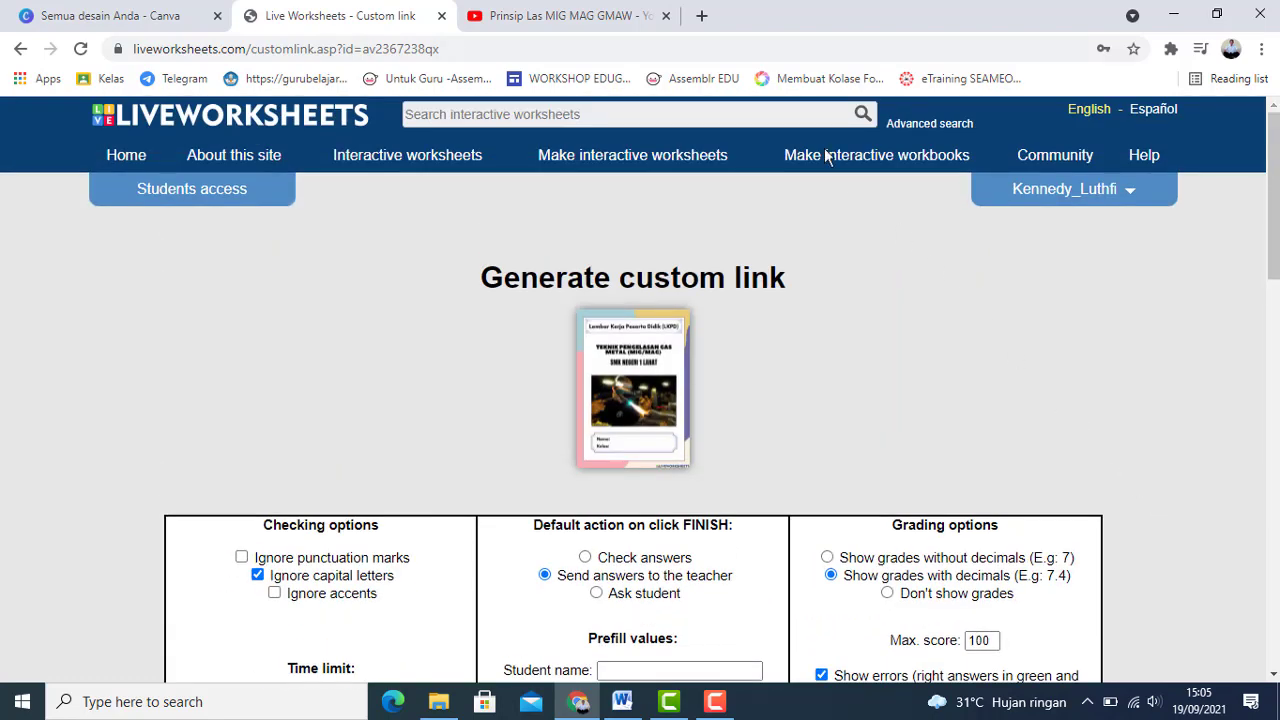
- Load the copied custom link in a new browser tab to open the student worksheet
left_click(701, 16)
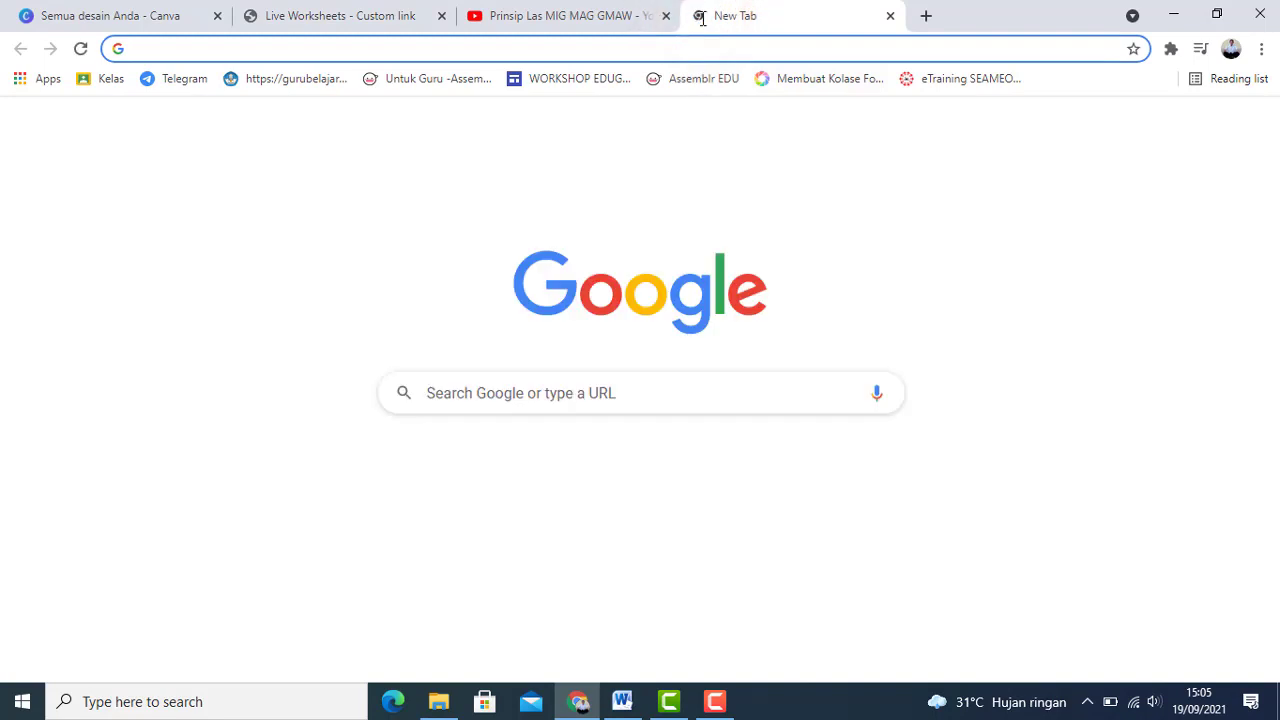
left_click(712, 52)
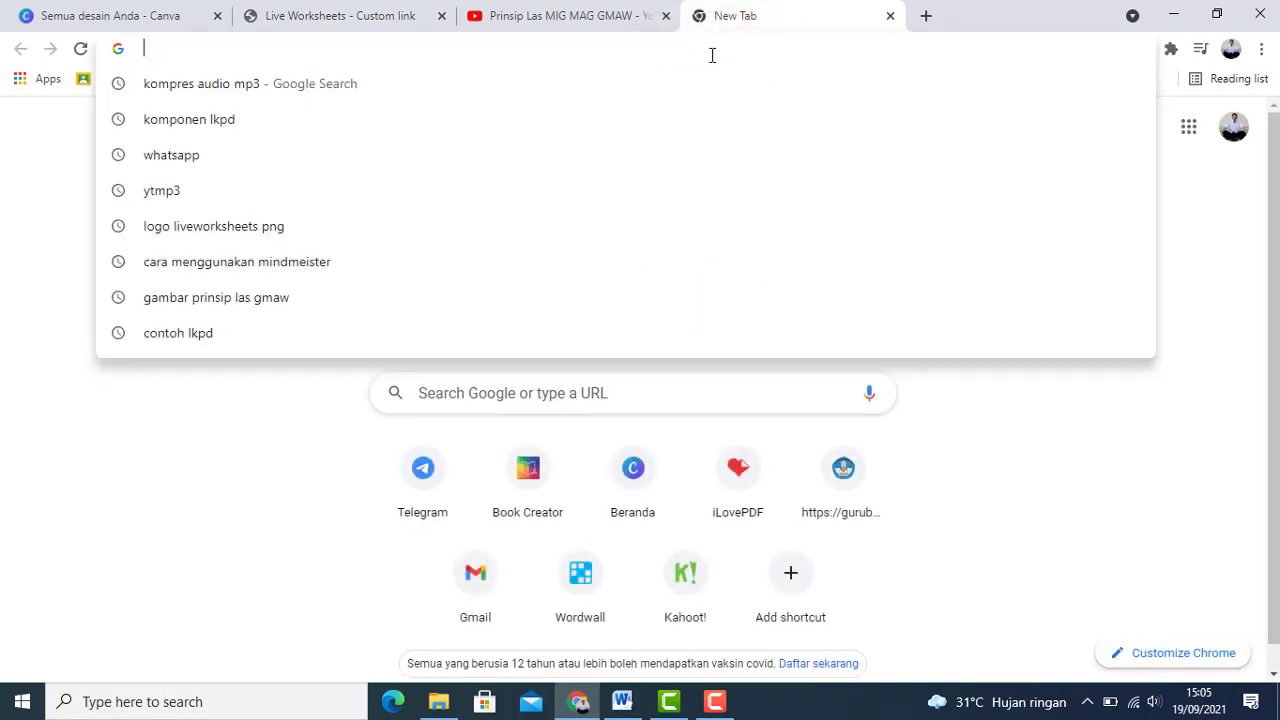
key("ctrl+v")
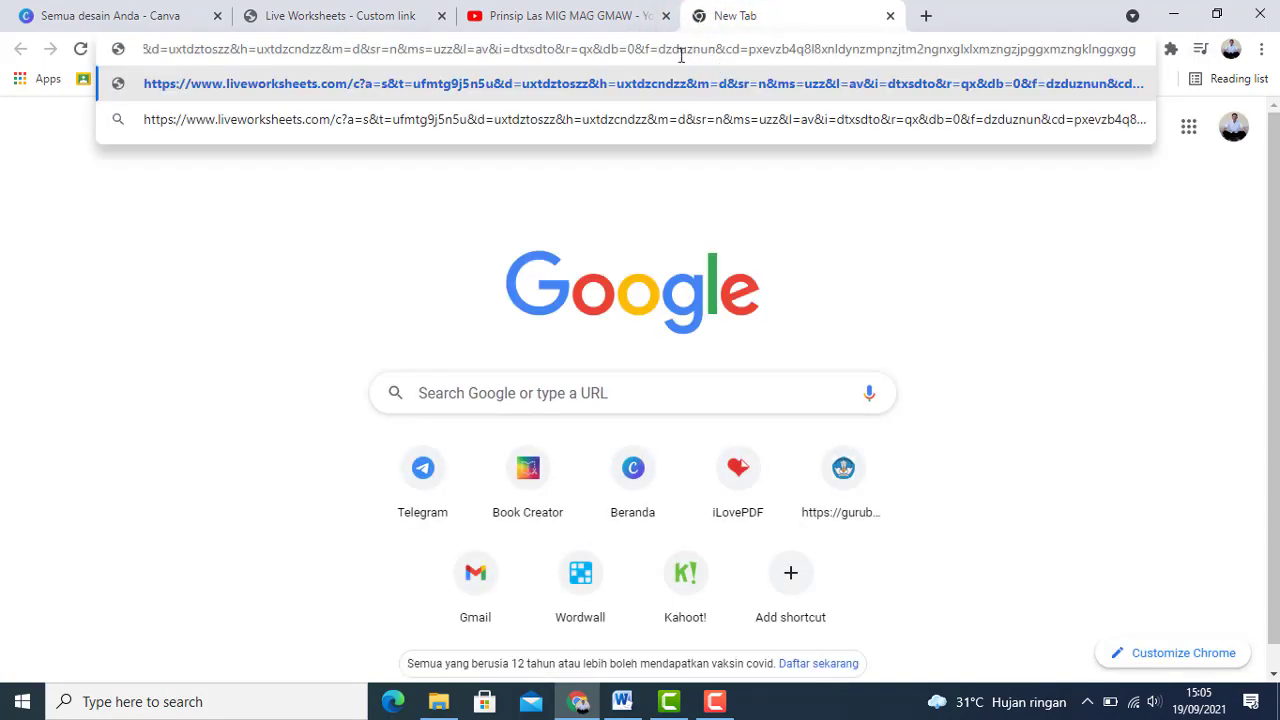
key("Return")
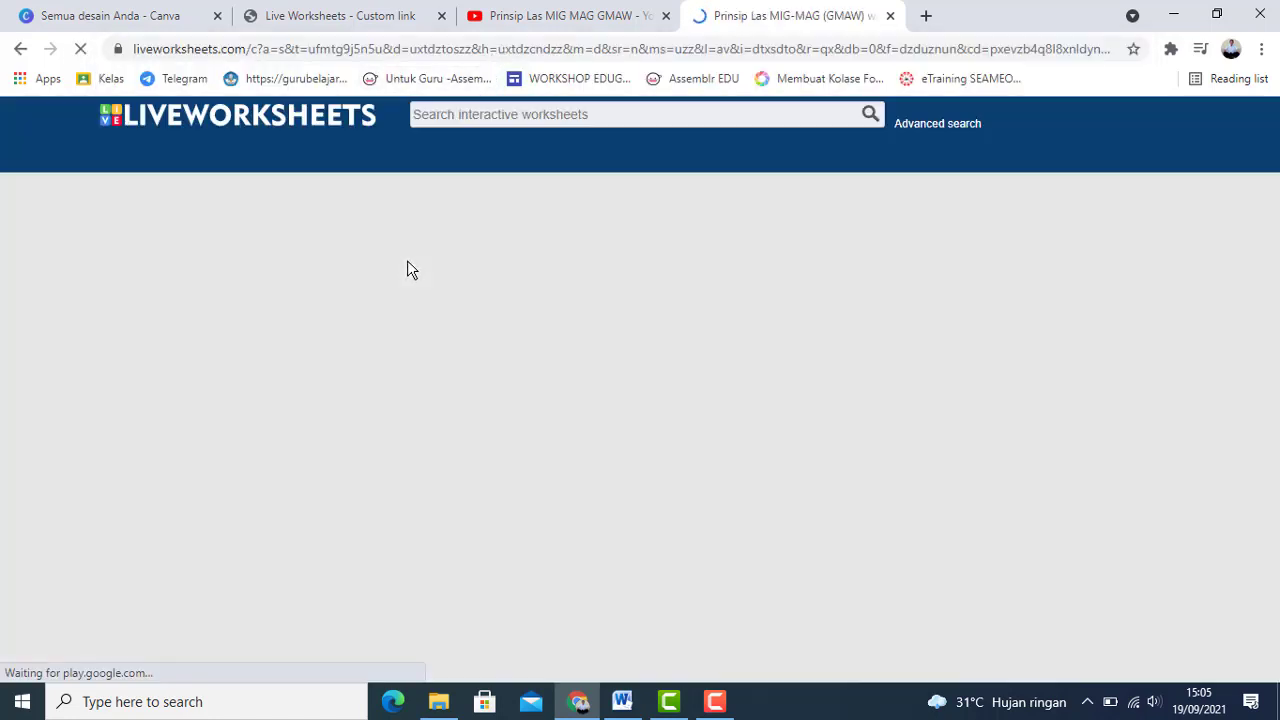
- Start filling in the student's name in the Nama field on the worksheet's cover page
scroll(644, 502, "down", 12)
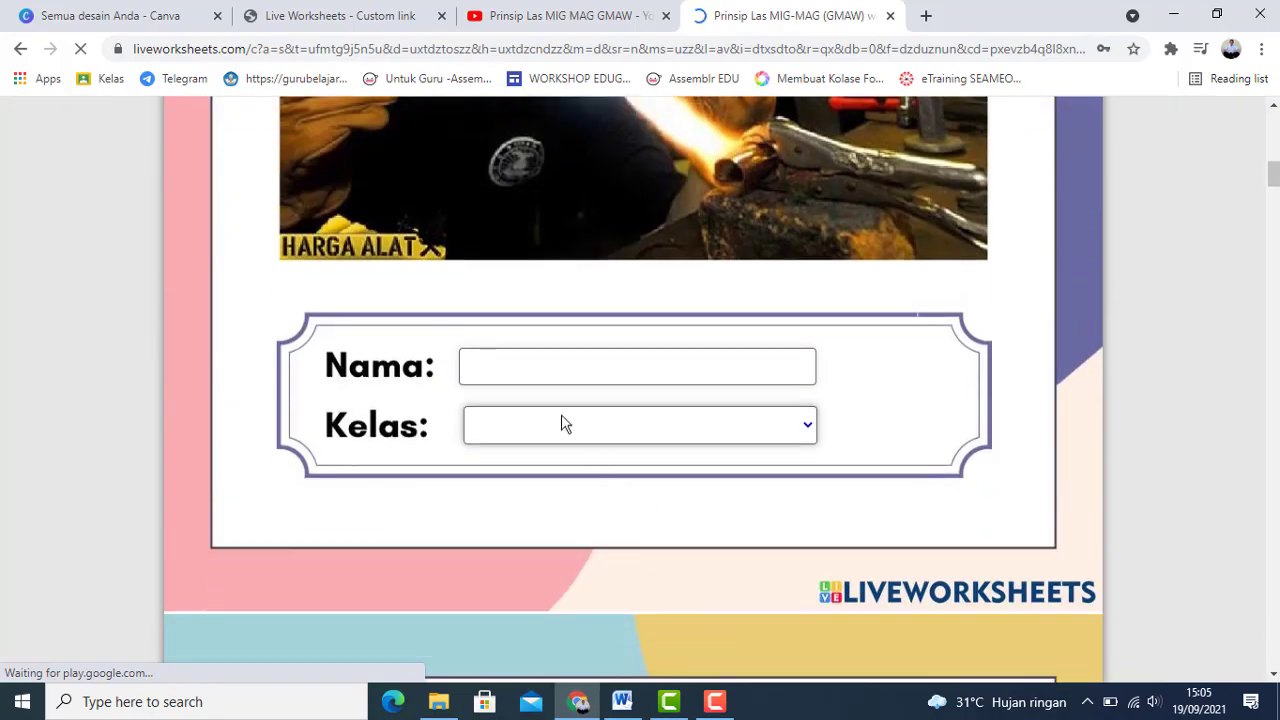
left_click(513, 362)
type("AM")
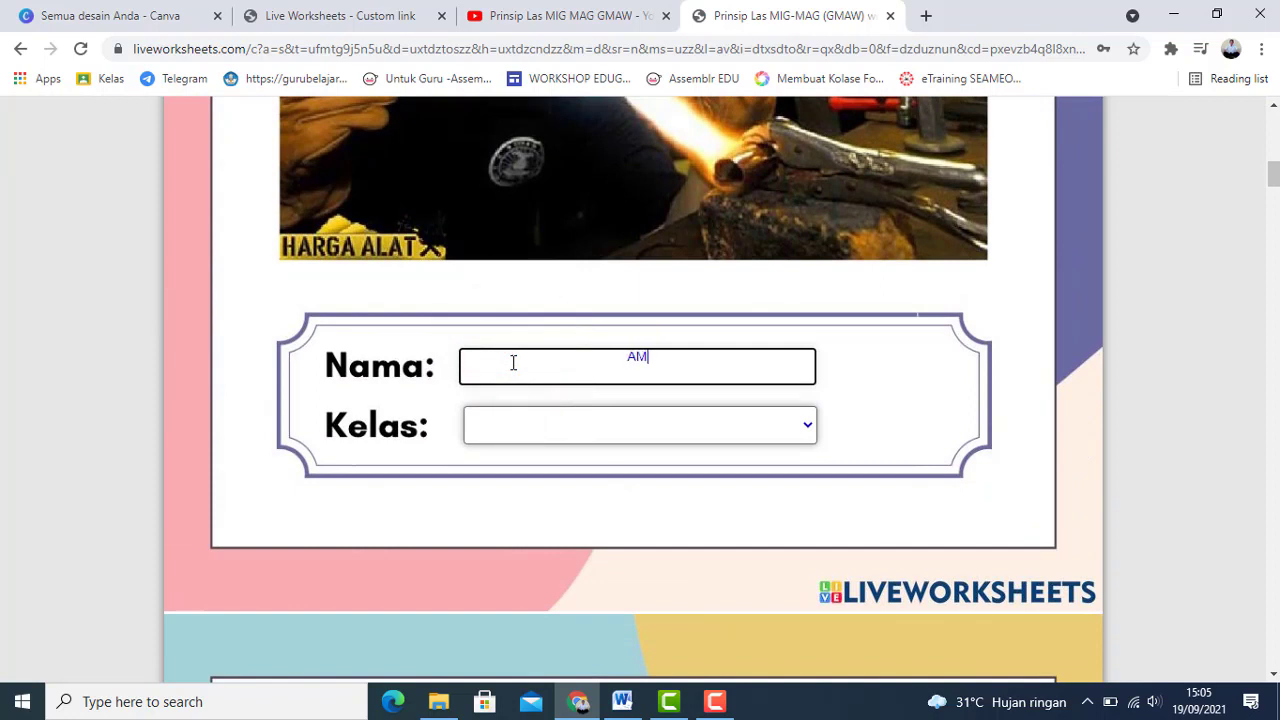
key("BackSpace")
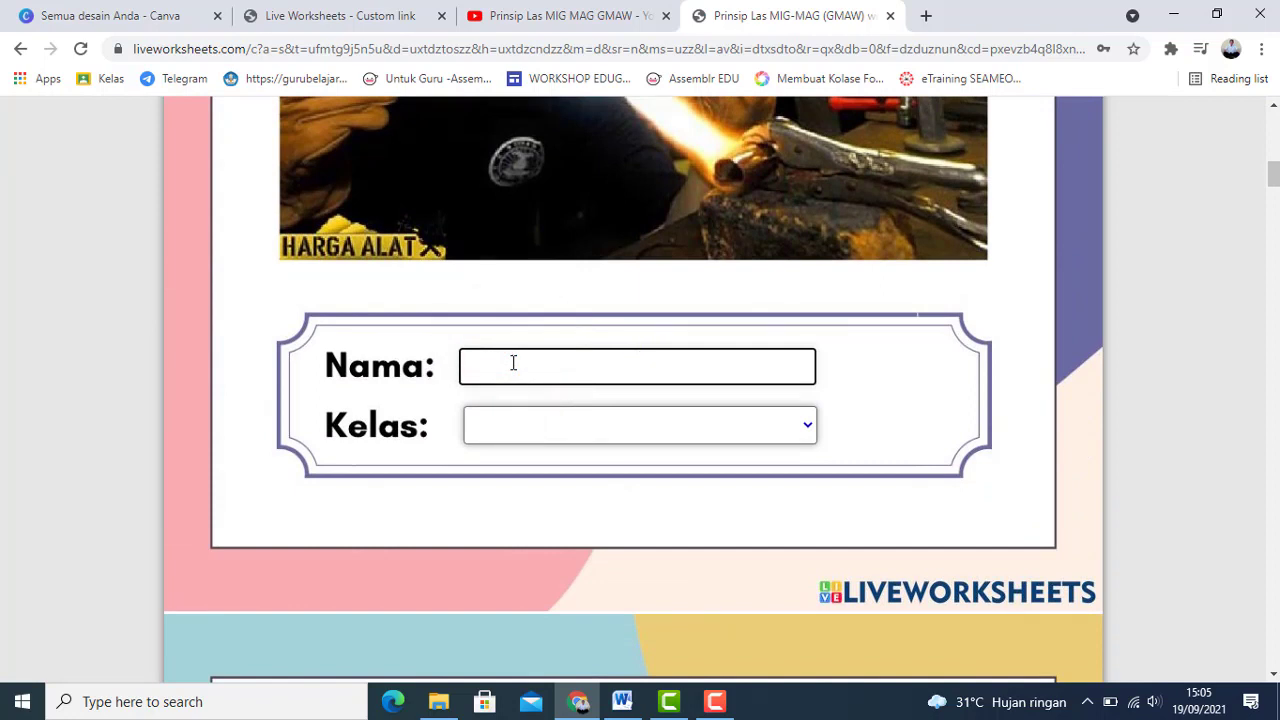